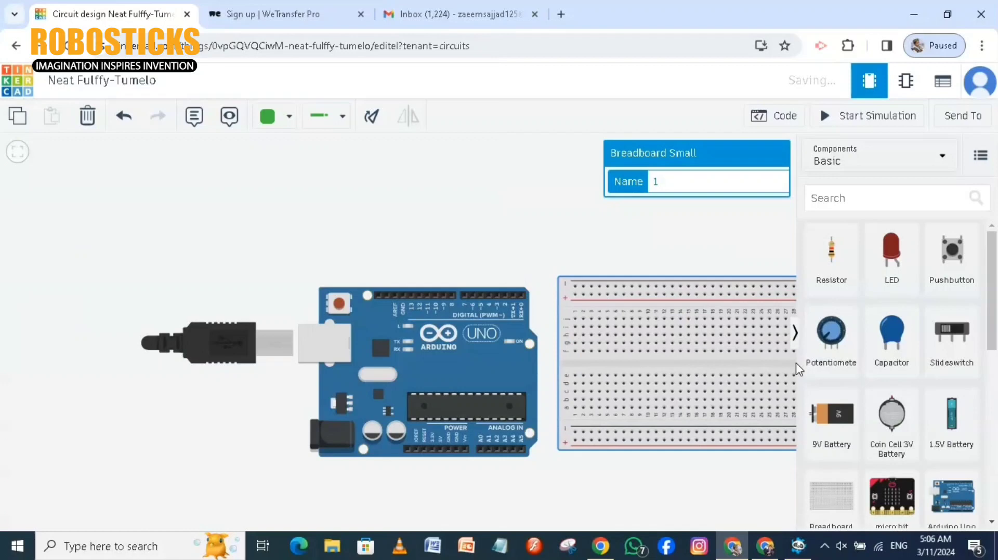
Move the small breadboard slightly farther from the Arduino Uno, leaving a clear gap between the two boards.
drag(616, 493, 412, 471)
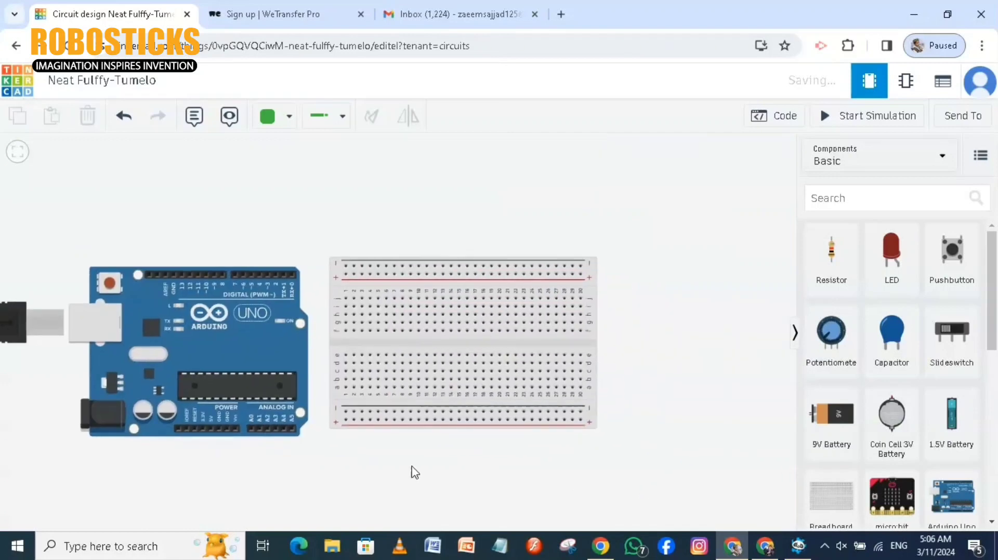
click(457, 351)
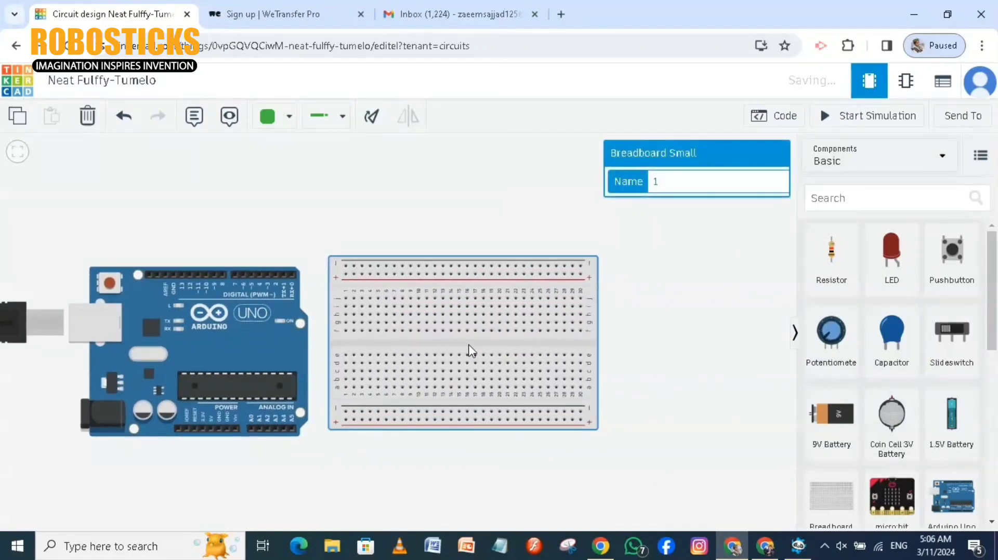
drag(458, 351, 491, 359)
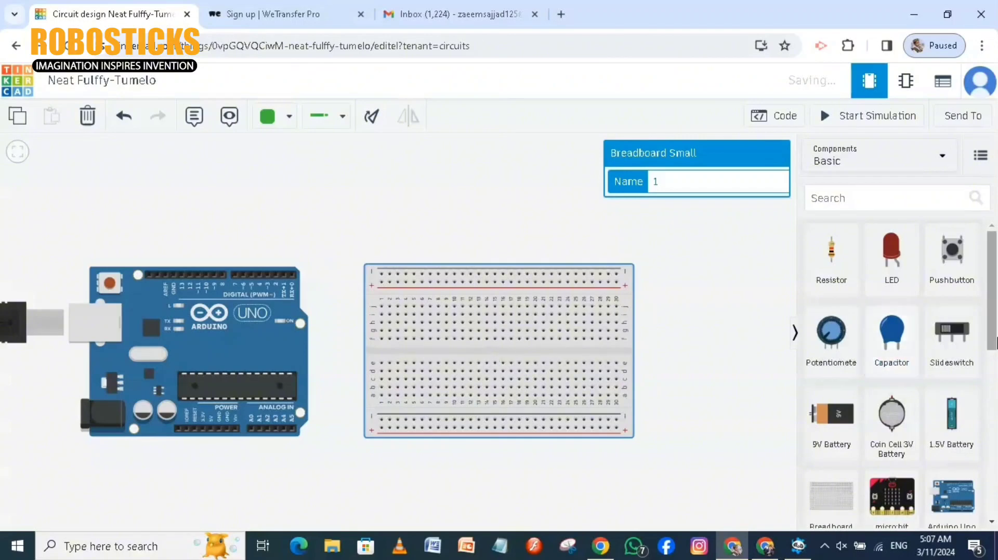
Add a Micro Servo from the component library to the empty area beside the breadboard.
scroll(966, 419, down, 5)
drag(965, 419, 694, 400)
click(691, 340)
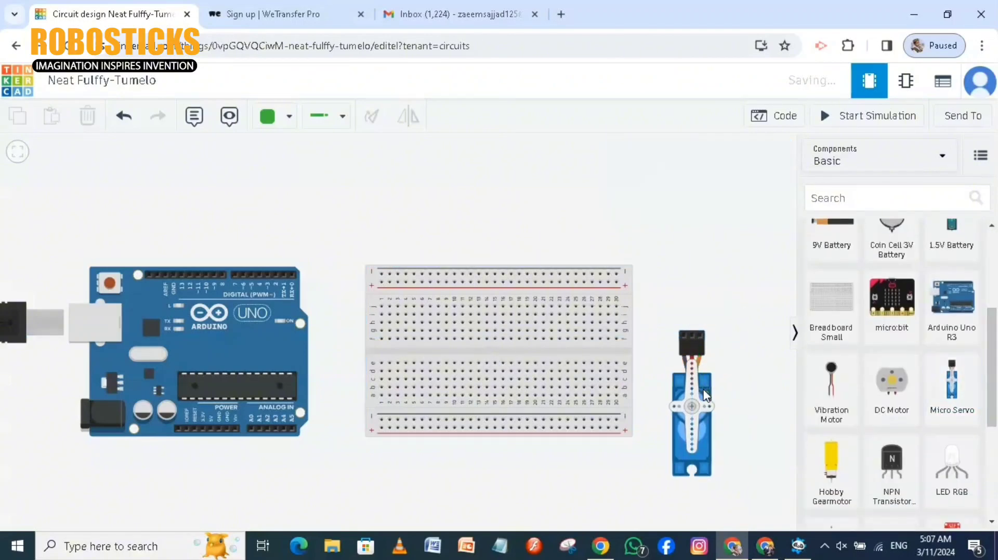
Rotate the micro servo until it lies horizontally with its connector facing the Arduino side, and place it above the breadboard.
drag(696, 386, 354, 203)
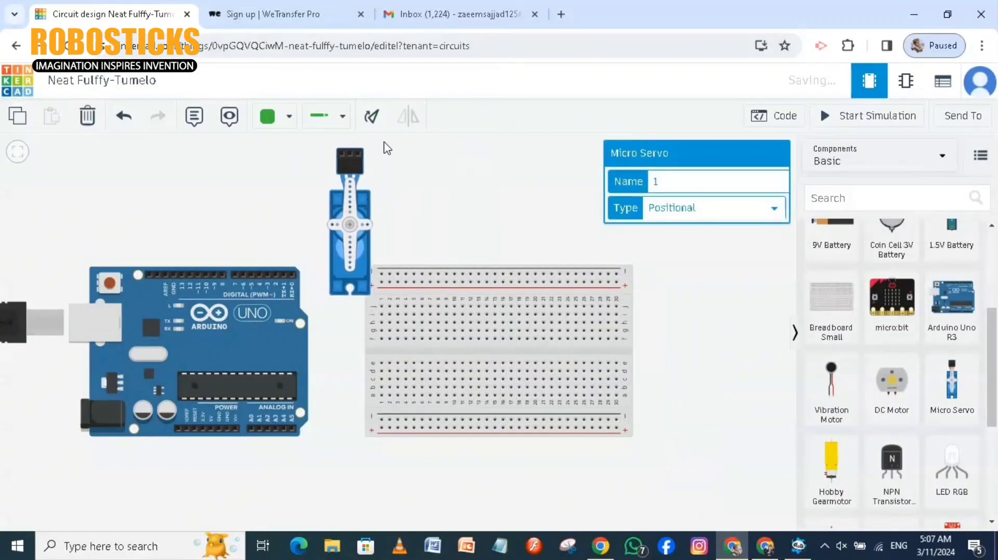
click(372, 116)
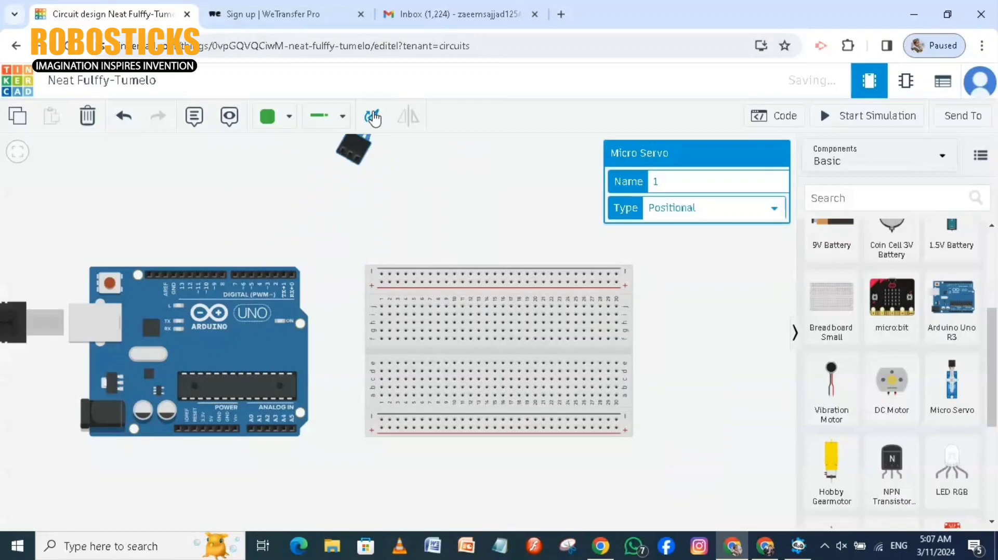
click(372, 116)
click(372, 116)
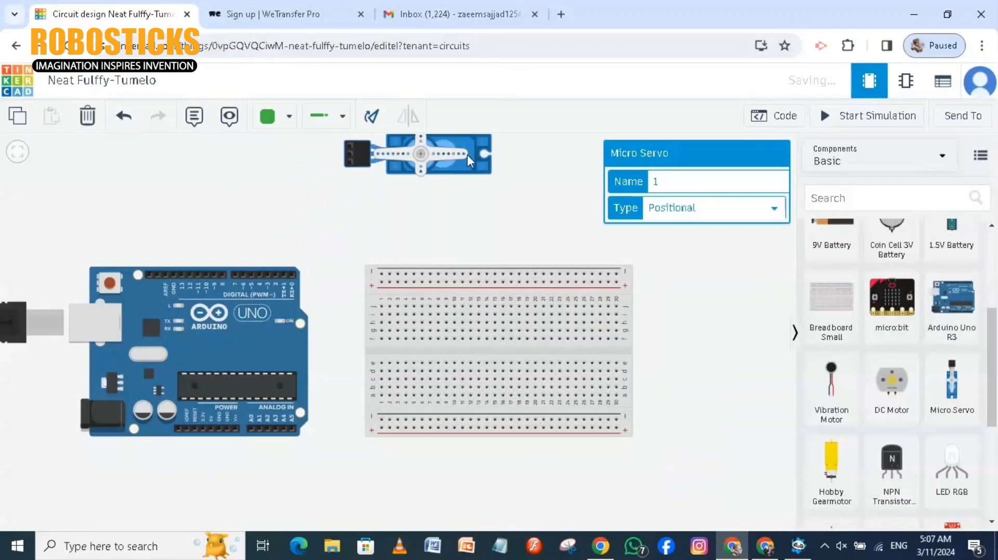
drag(468, 159, 490, 198)
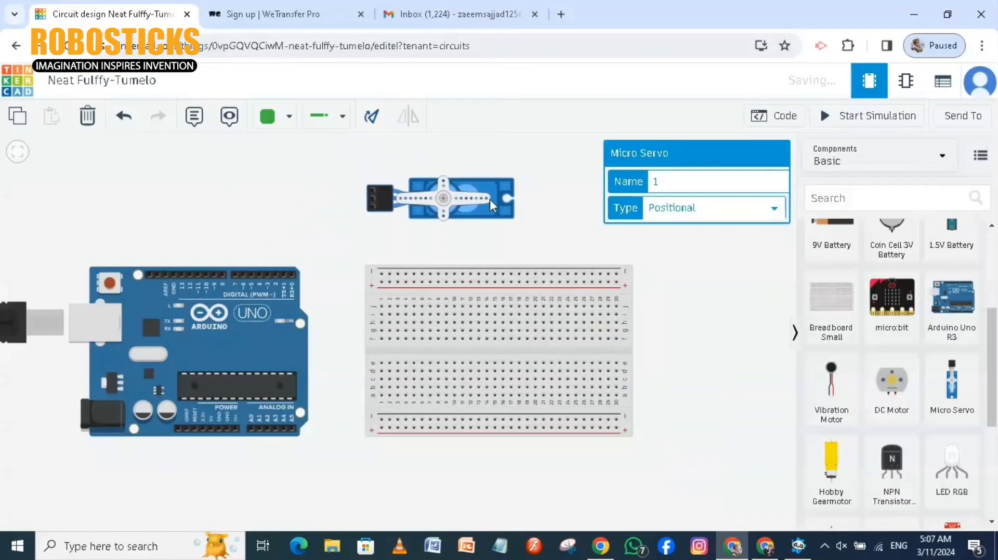
click(727, 274)
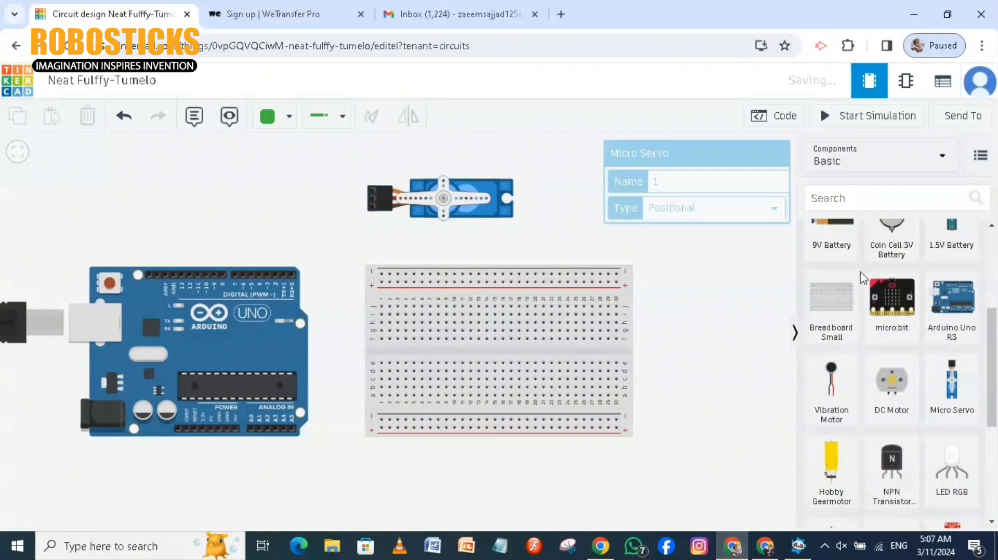
Search the components for "ultrasonic" and place the four-pin HC-SR04 distance sensor on the breadboard's upper edge, with its pins in columns 26 to 29.
click(865, 199)
text(ultr)
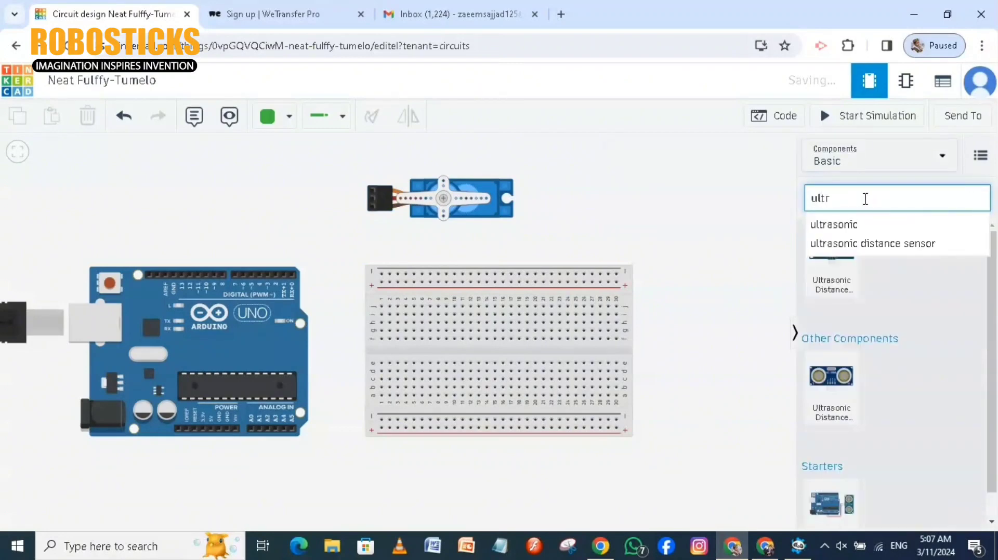
click(850, 224)
drag(818, 397, 592, 258)
click(567, 202)
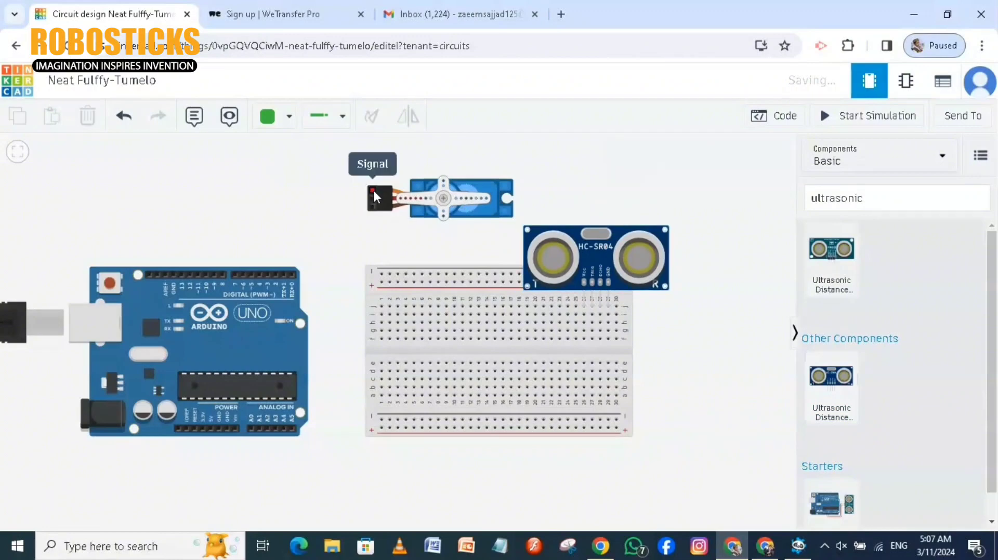
Wire the servo's Signal pin to Arduino digital pin D8 with one right-angle bend.
click(373, 196)
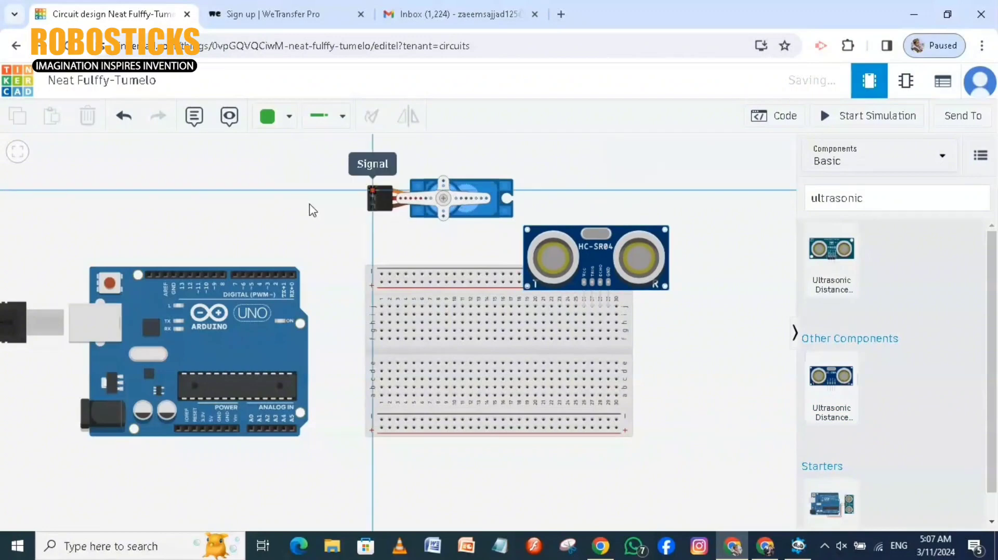
click(222, 191)
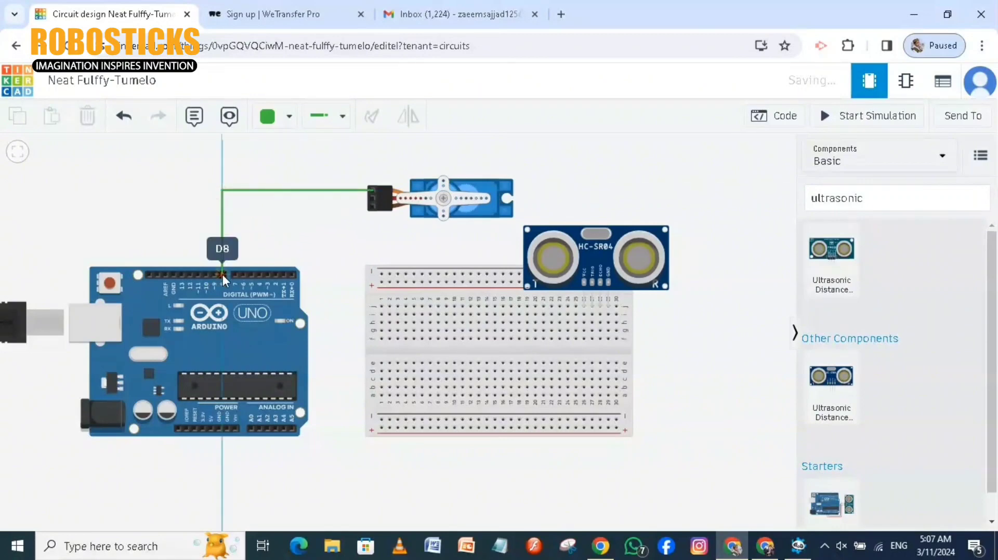
click(222, 275)
click(333, 261)
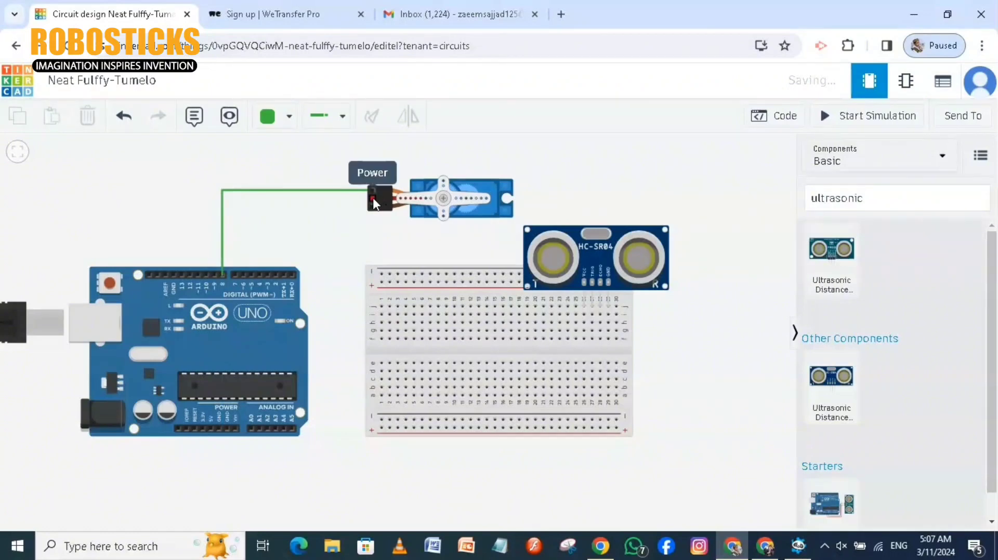
Wire the servo's Power pin to row j of breadboard column 5, with a bend beside the connector.
click(372, 203)
click(341, 200)
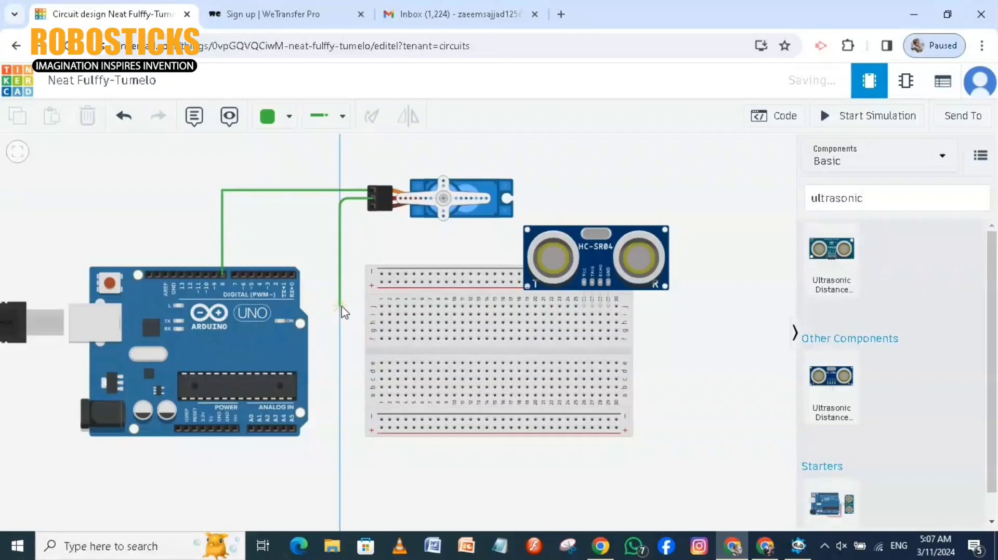
click(415, 307)
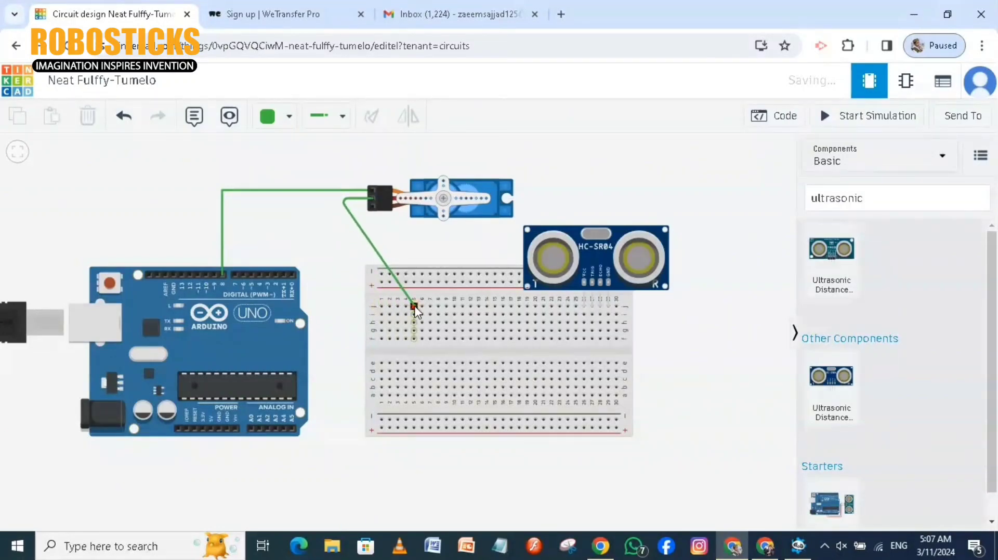
Add a corner to the servo power wire so that it runs vertically between the boards and horizontally into column 5.
click(390, 275)
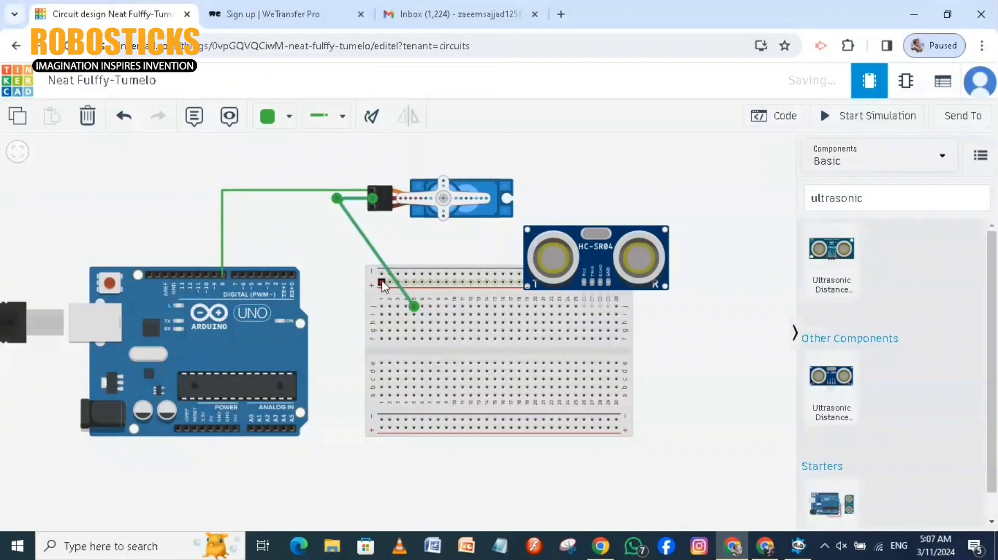
click(382, 281)
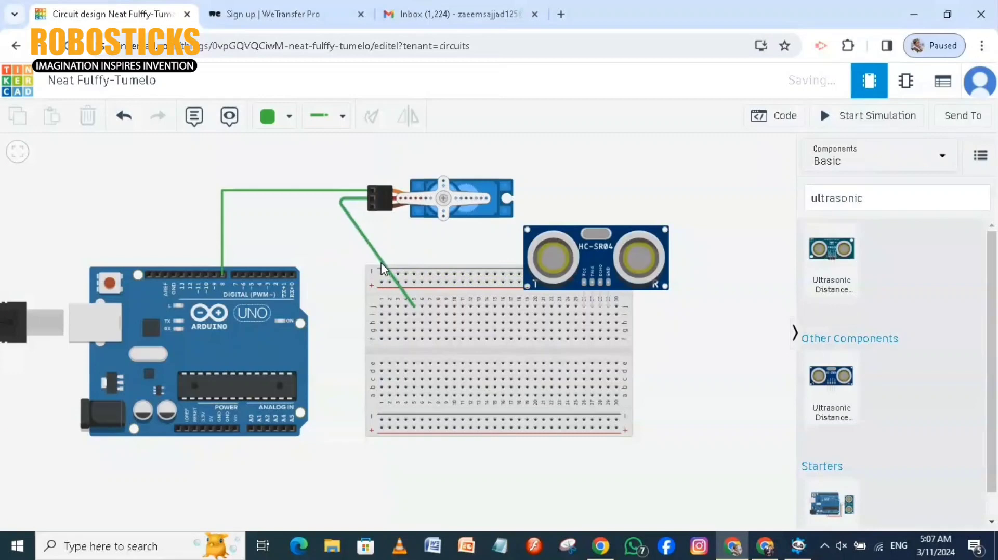
click(382, 263)
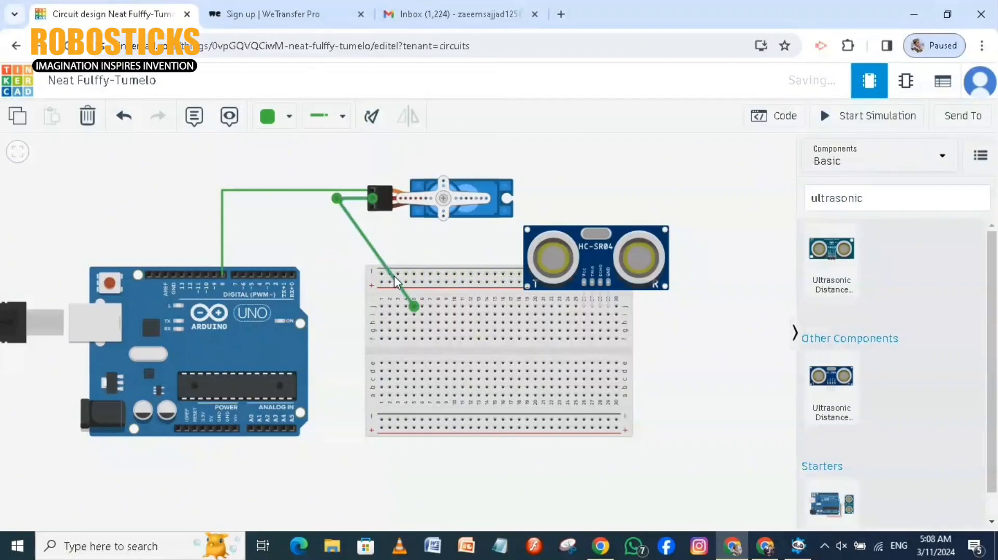
drag(394, 276, 337, 308)
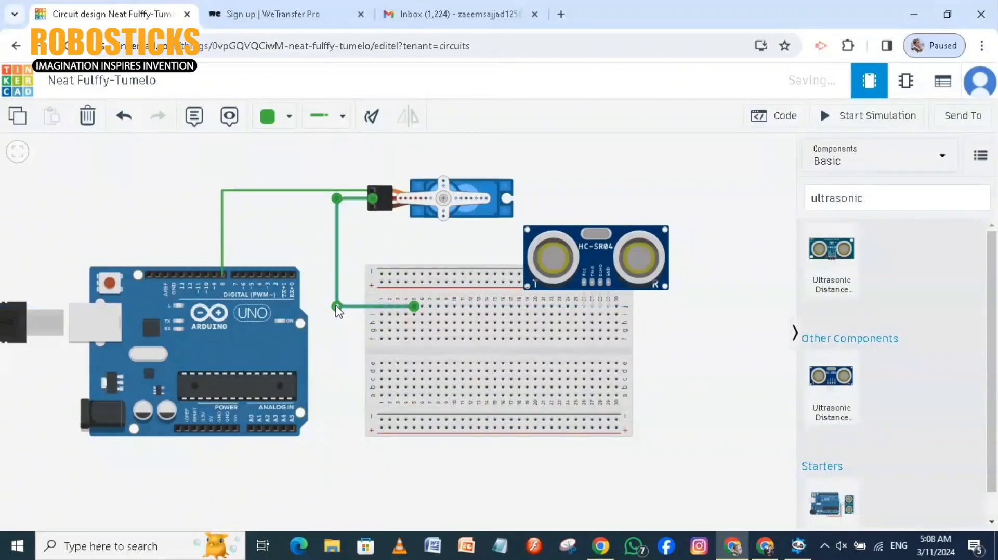
Wire the sensor's VCC column 26 to breadboard column 5, and connect column 5 to the Arduino's 5V pin around the board's lower side.
click(584, 315)
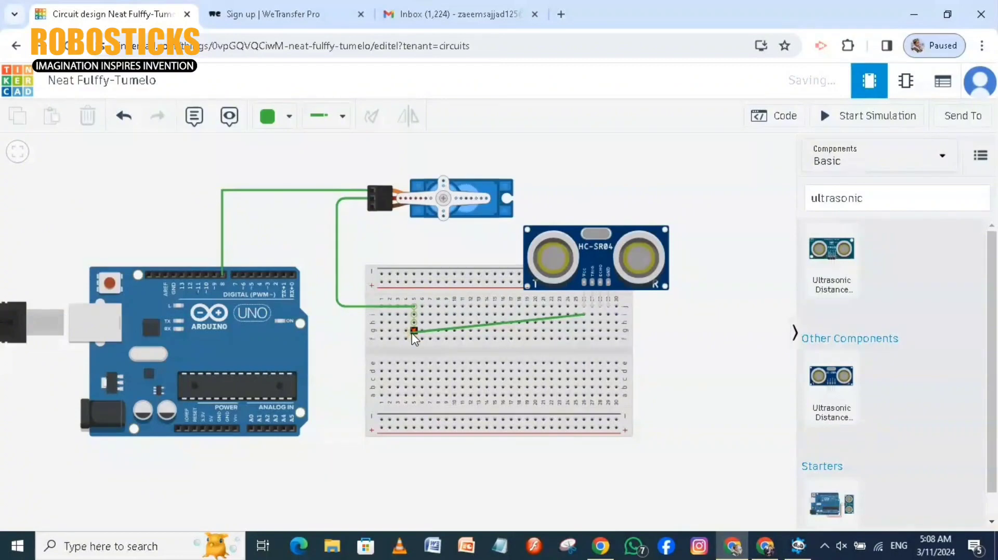
click(414, 331)
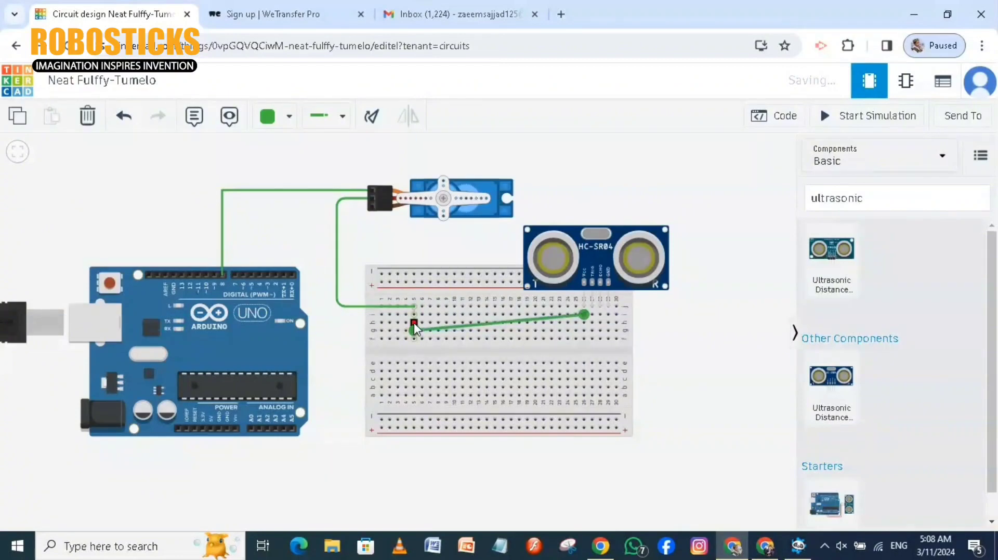
click(414, 322)
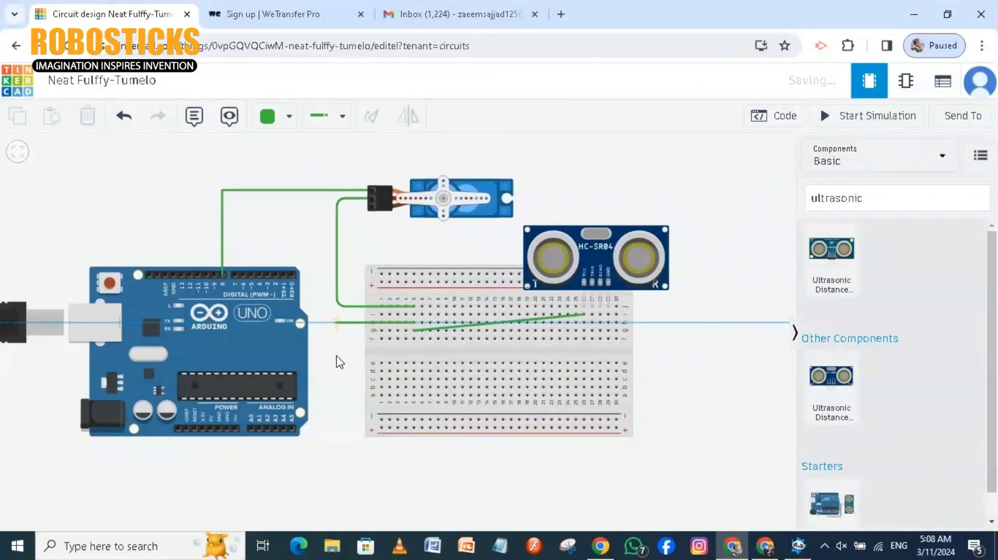
click(338, 323)
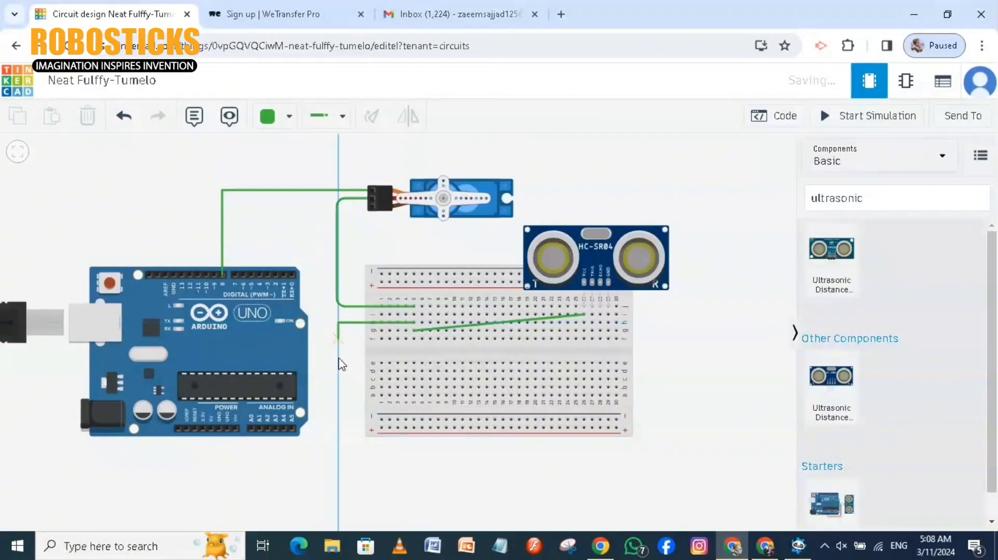
click(337, 457)
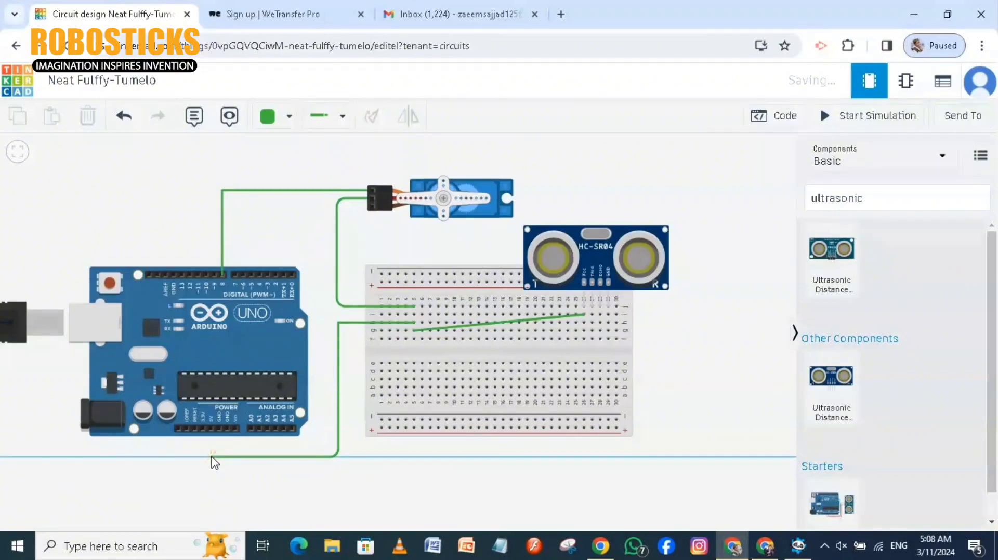
click(212, 457)
click(210, 428)
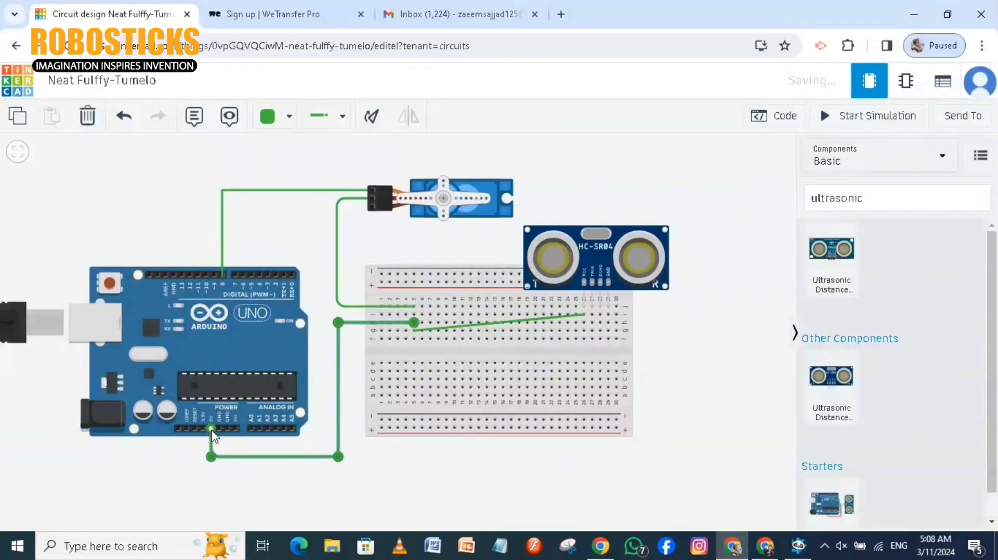
Colour the 5V wire, the servo power wire and the sensor VCC wire red.
click(271, 120)
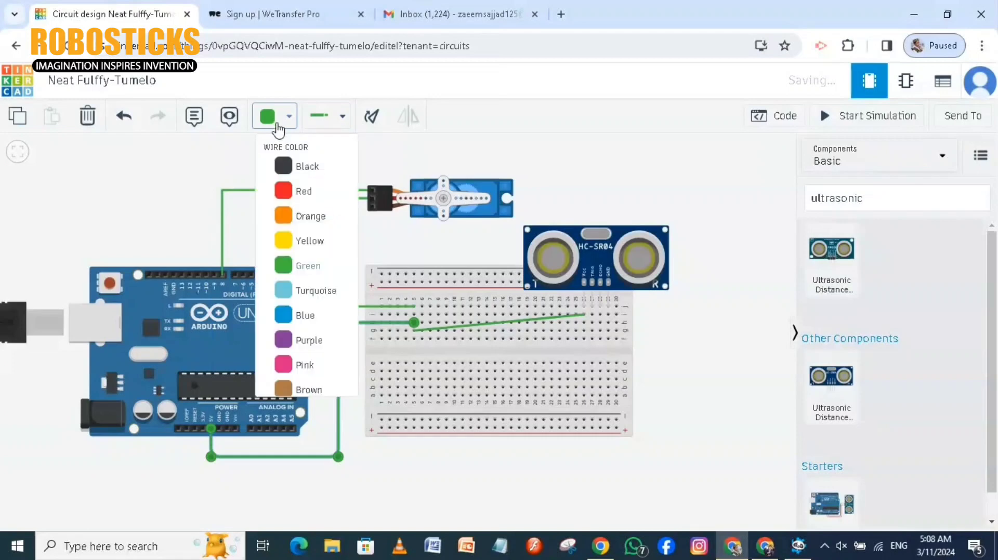
click(305, 193)
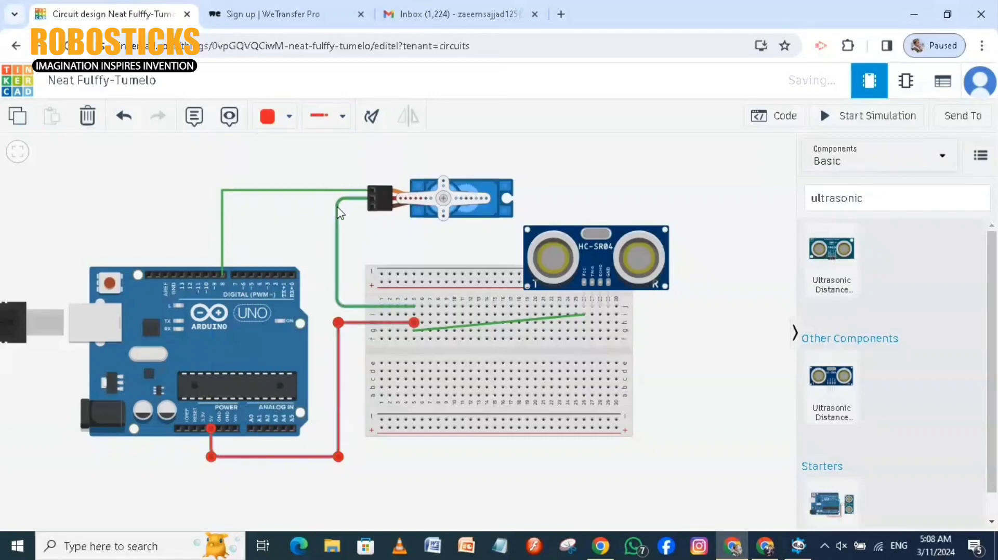
click(337, 208)
click(270, 117)
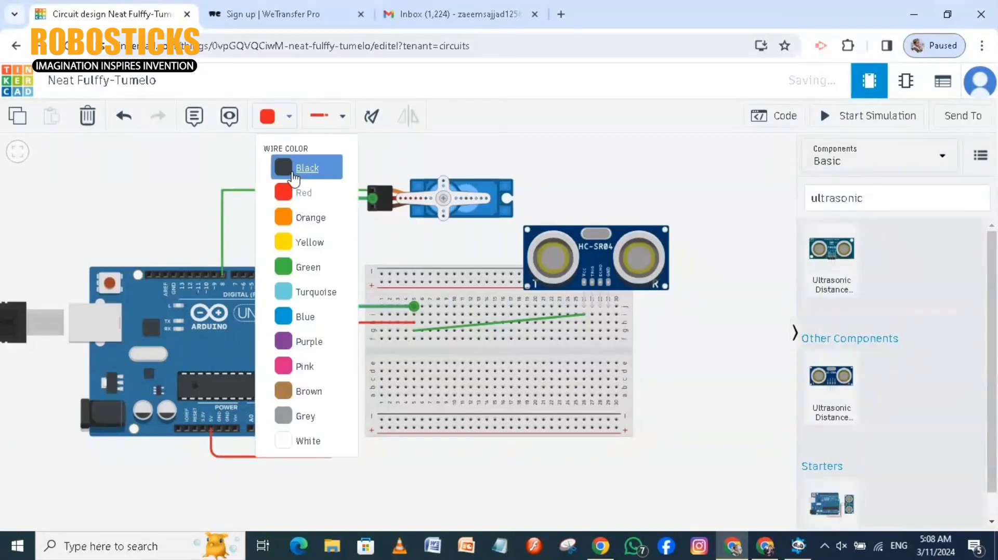
click(293, 192)
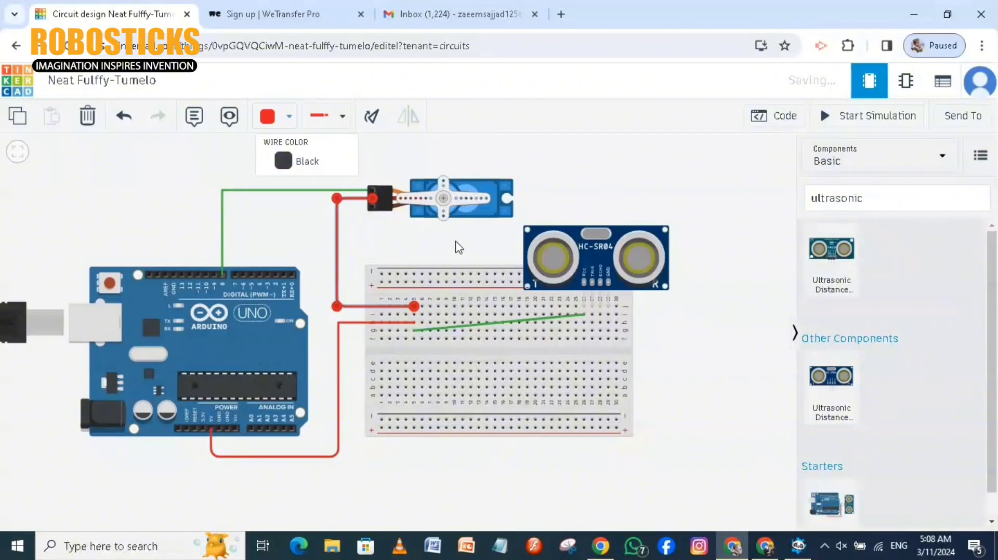
click(542, 320)
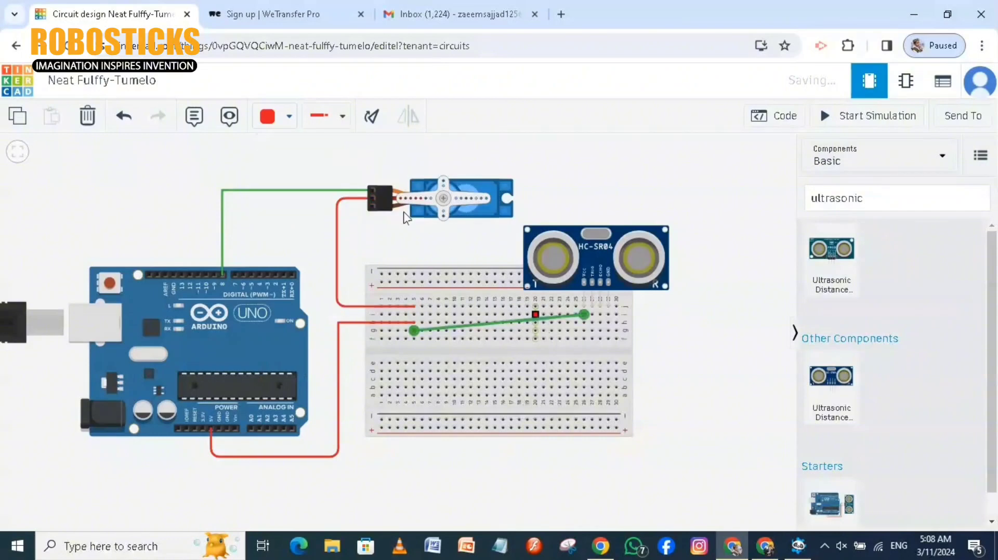
click(286, 116)
click(293, 191)
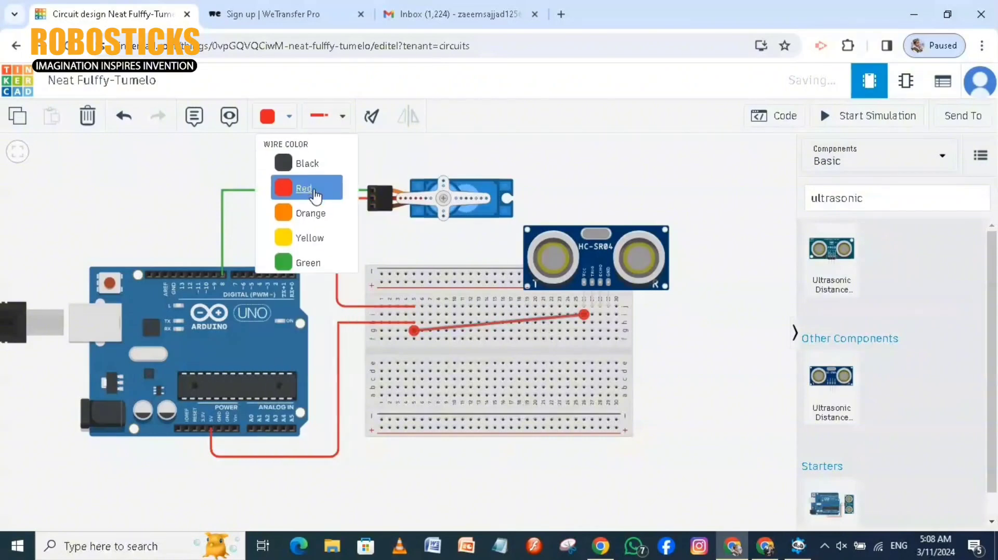
click(299, 149)
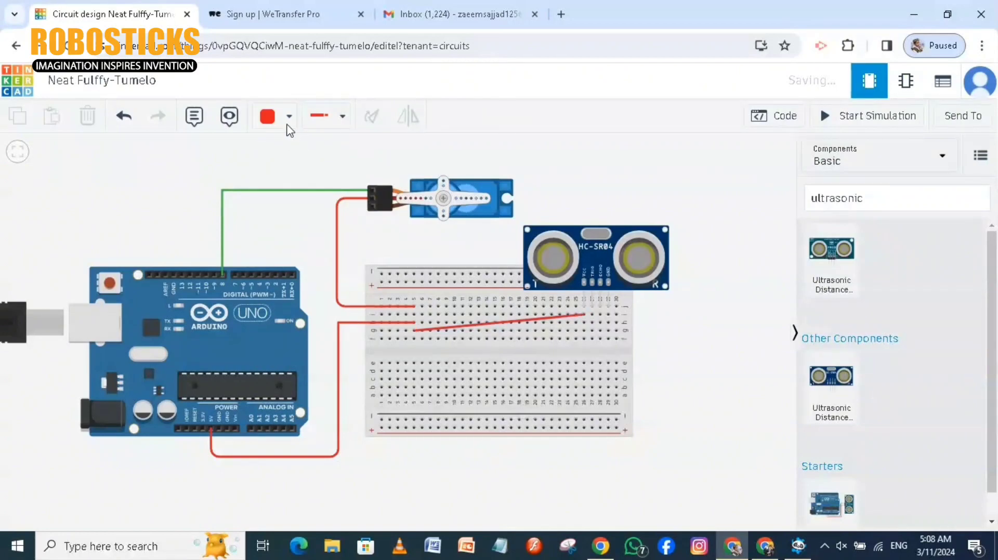
Wire the servo's Ground pin to the GND pin beside AREF on the Arduino in orange, with a right-angle corner above the board.
click(276, 116)
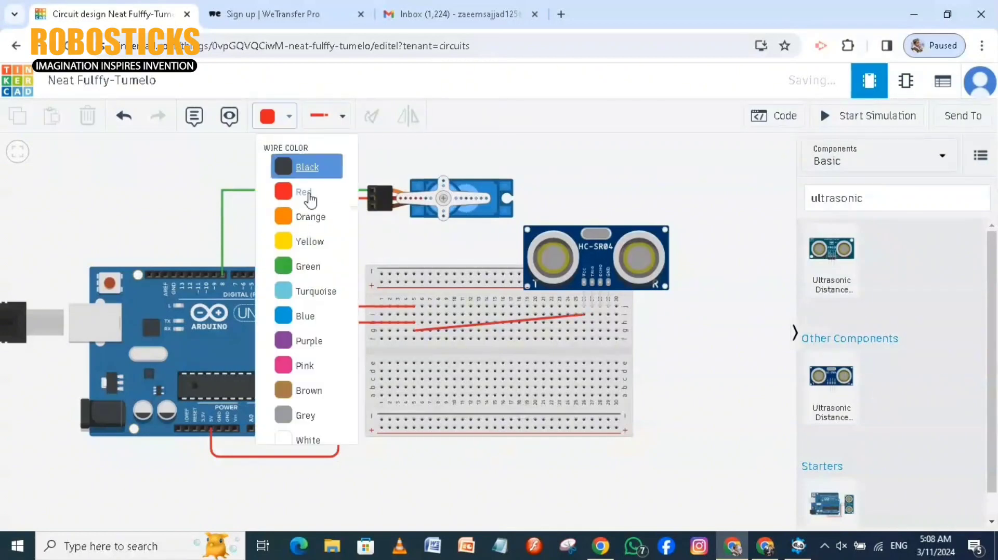
click(293, 216)
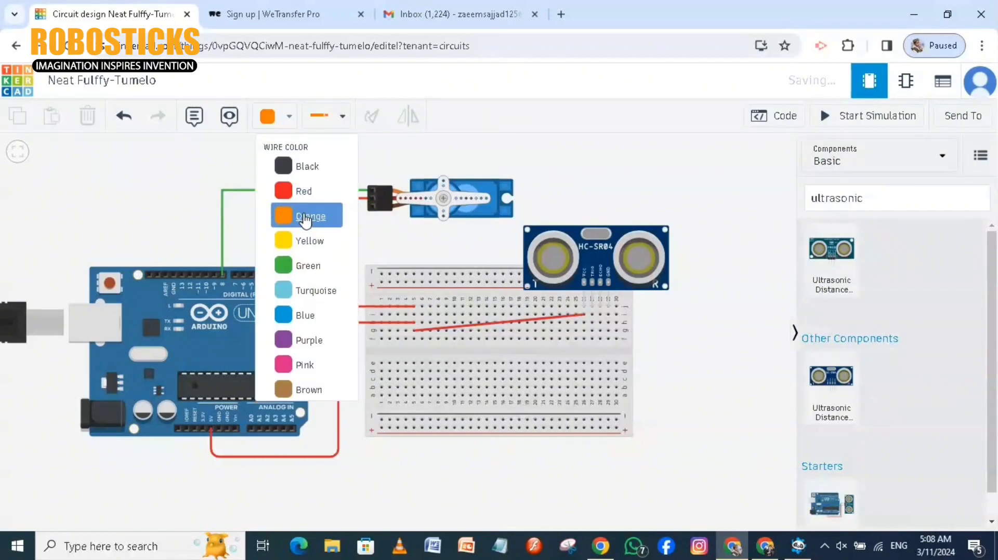
click(362, 207)
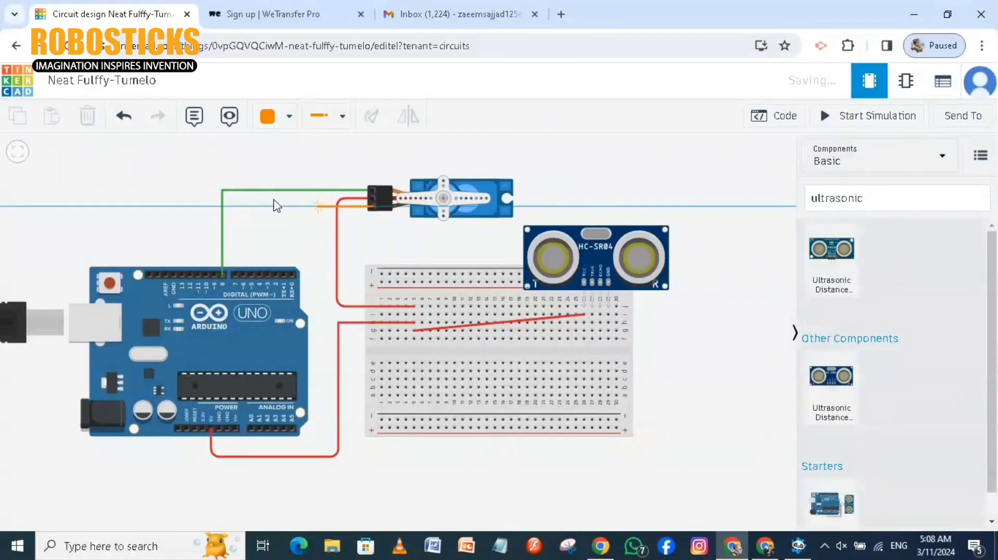
click(176, 209)
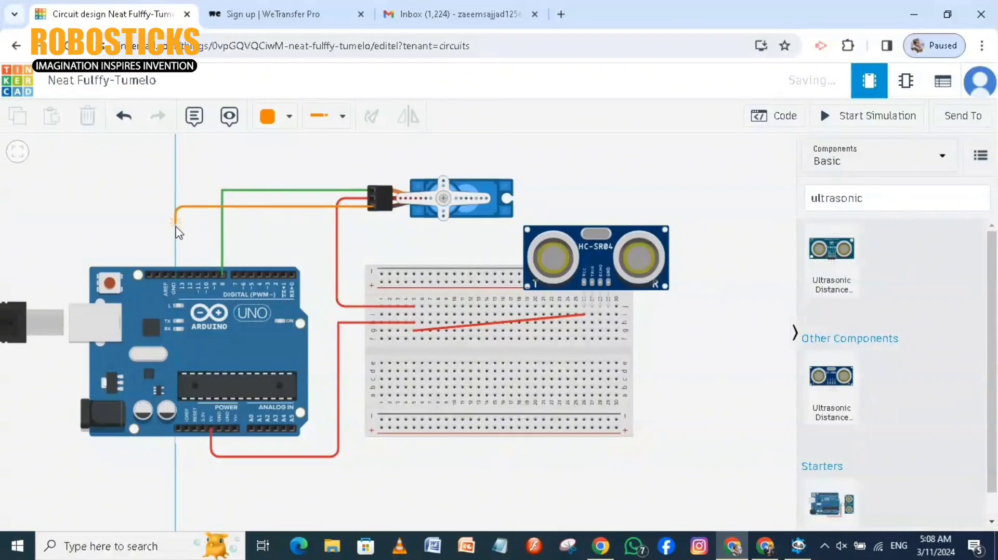
click(173, 273)
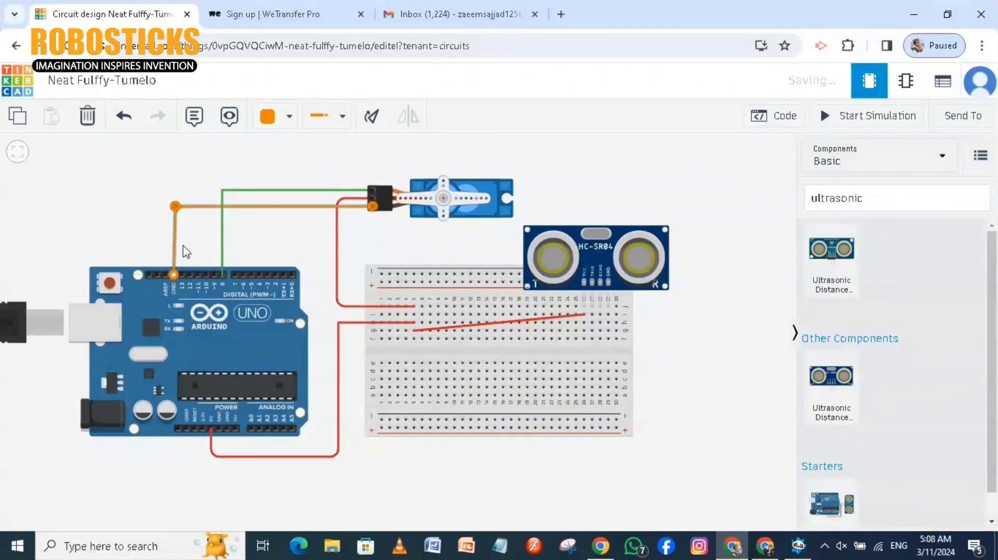
Run a yellow wire from the sensor's TRIG column 27 to Arduino pin D6, with a bend above the board.
click(269, 123)
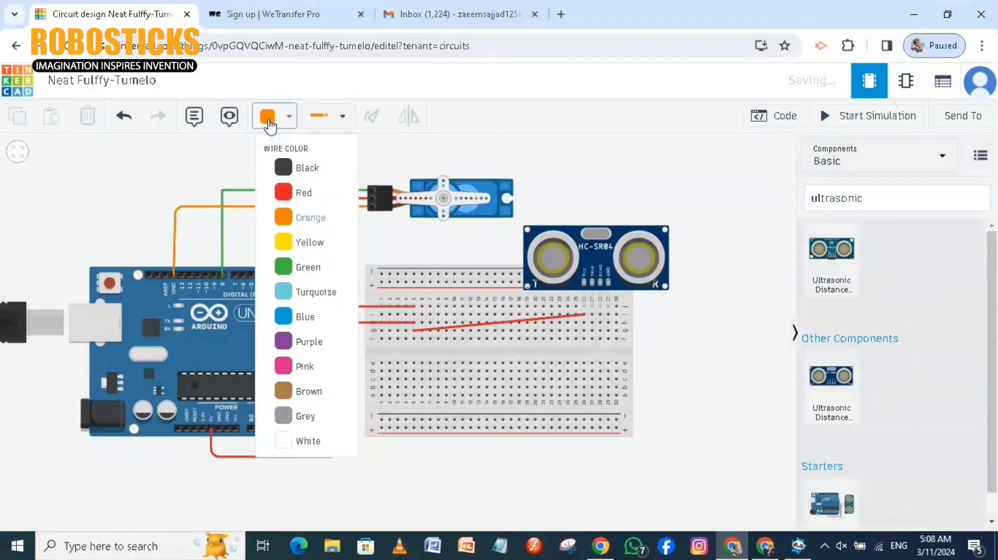
click(329, 248)
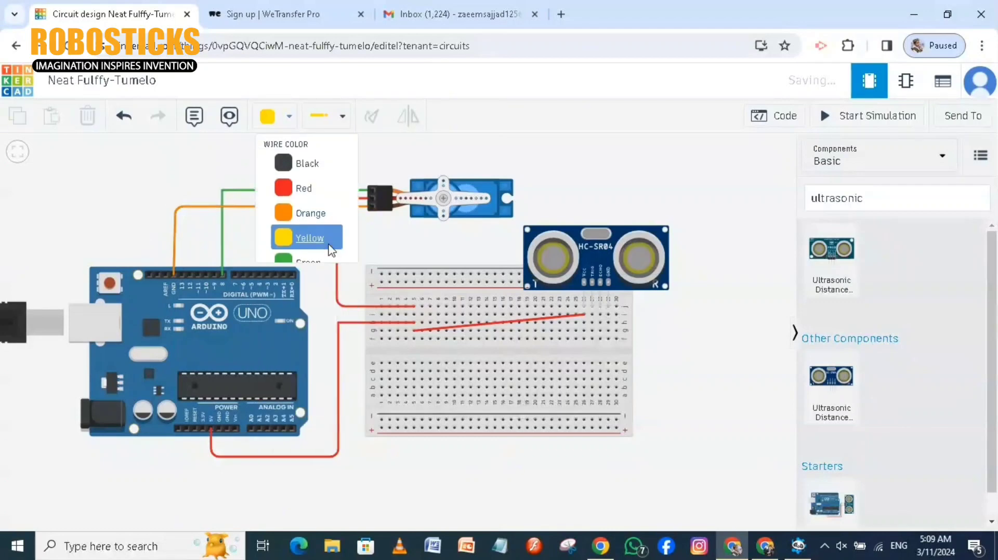
click(591, 315)
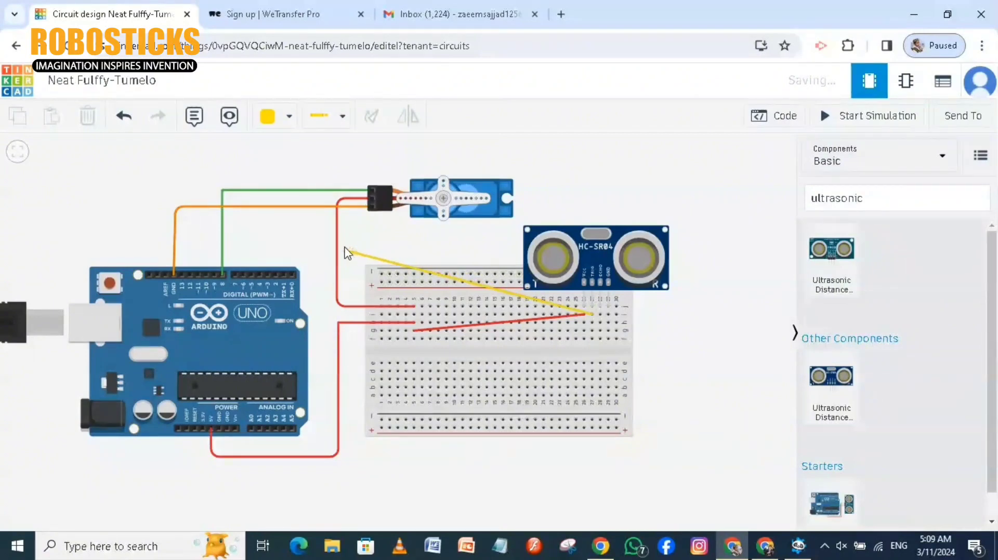
click(258, 237)
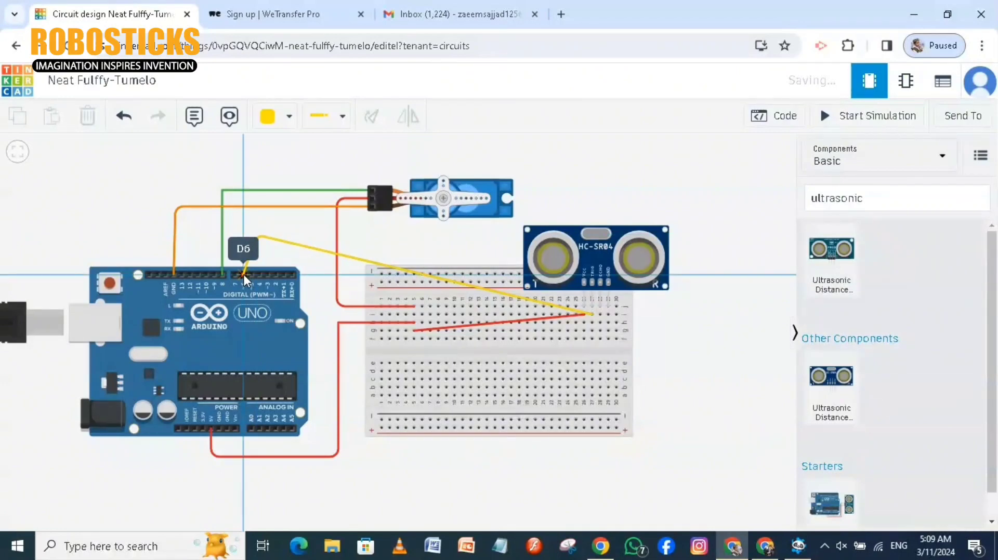
click(243, 275)
click(471, 233)
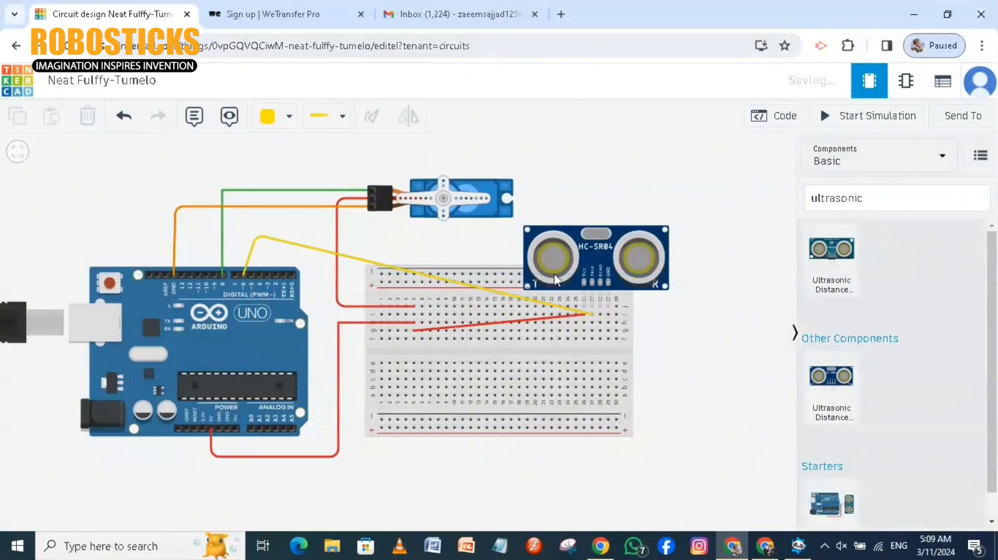
Wire the sensor's ECHO column 28 to Arduino pin D5 with a bend above the board, and colour the wire blue.
click(600, 315)
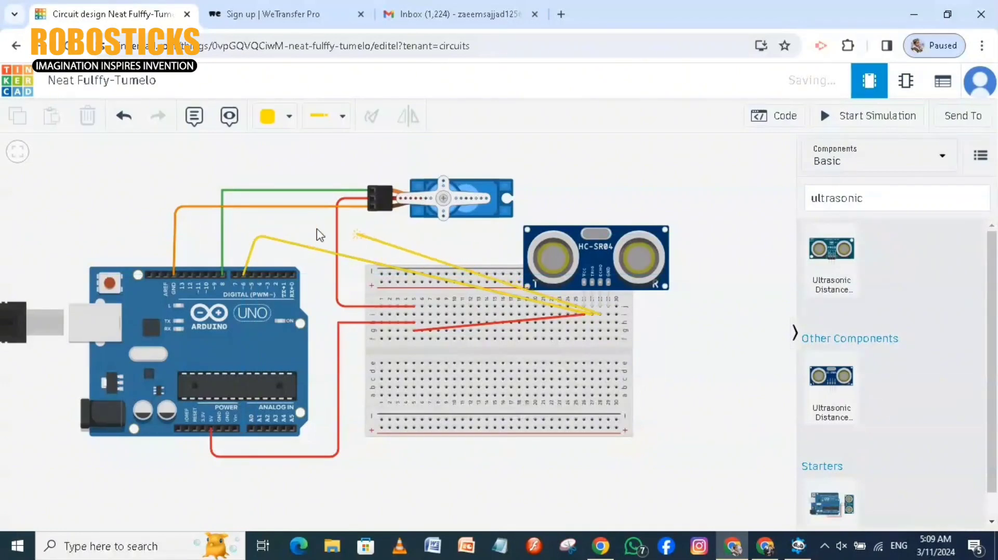
click(287, 232)
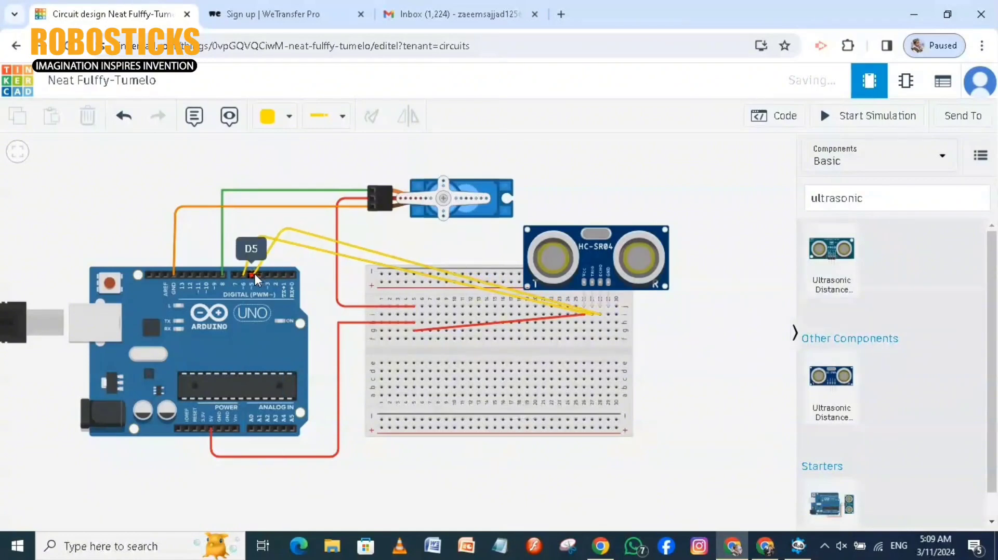
click(254, 274)
click(279, 127)
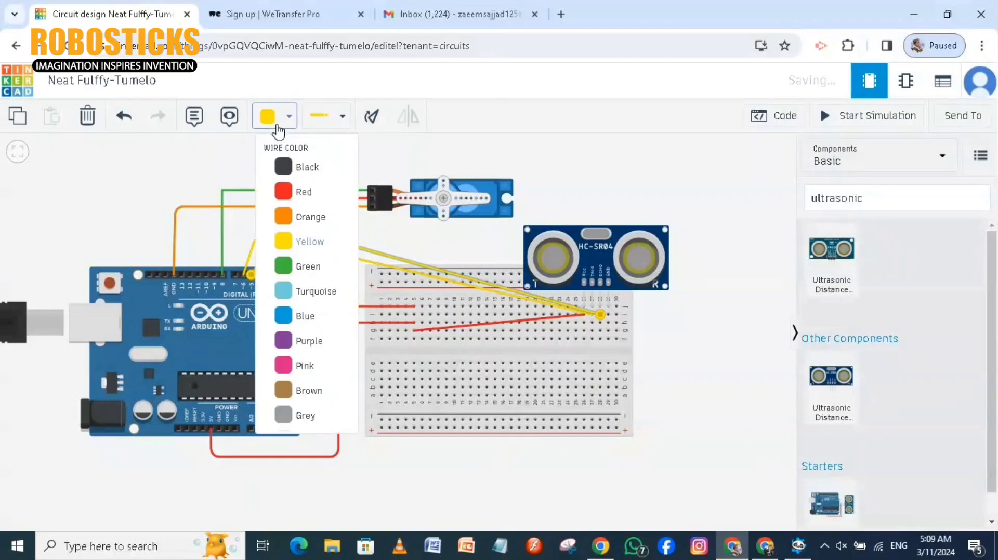
click(307, 317)
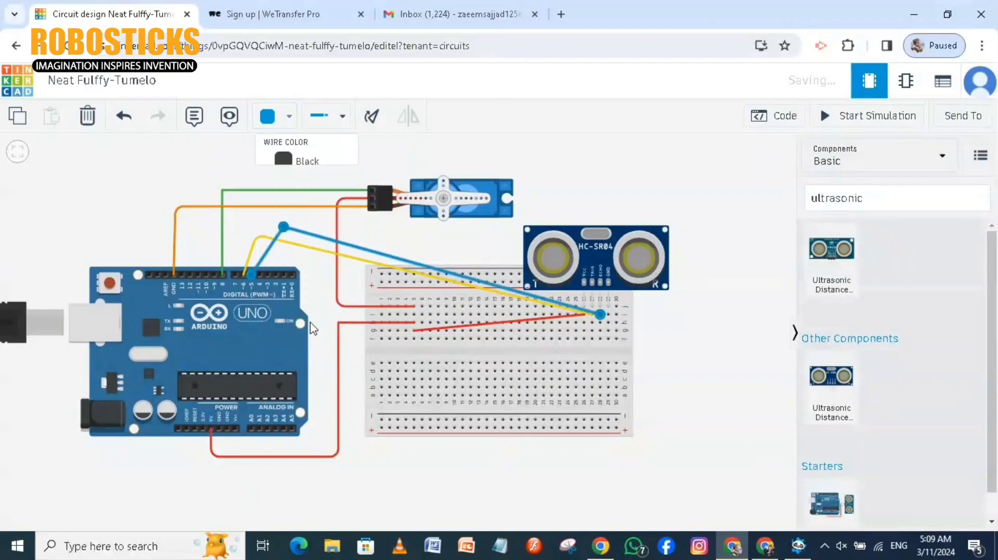
click(679, 313)
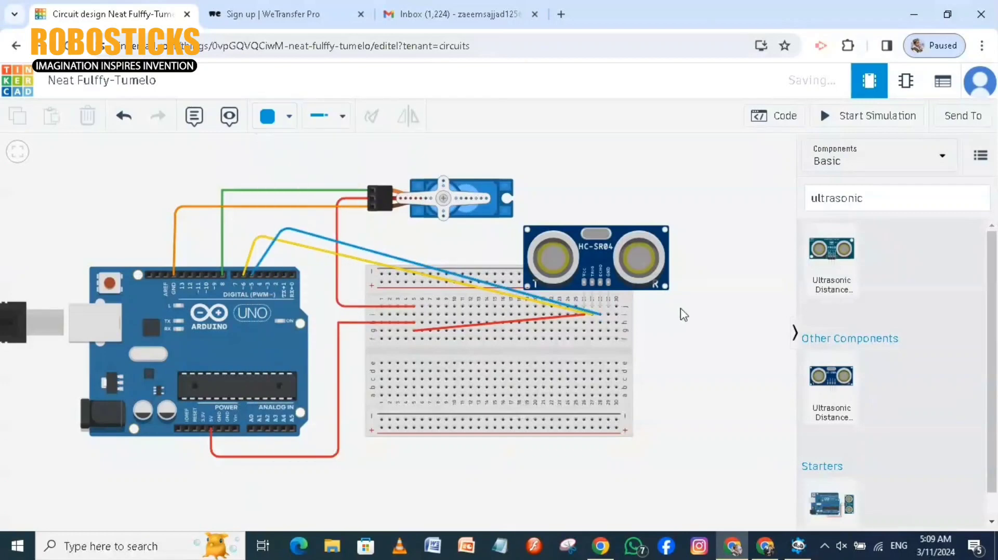
Wire the sensor's GND column 29 around the boards' lower side to the Arduino GND pin beside 5V, and colour the wire purple.
click(606, 314)
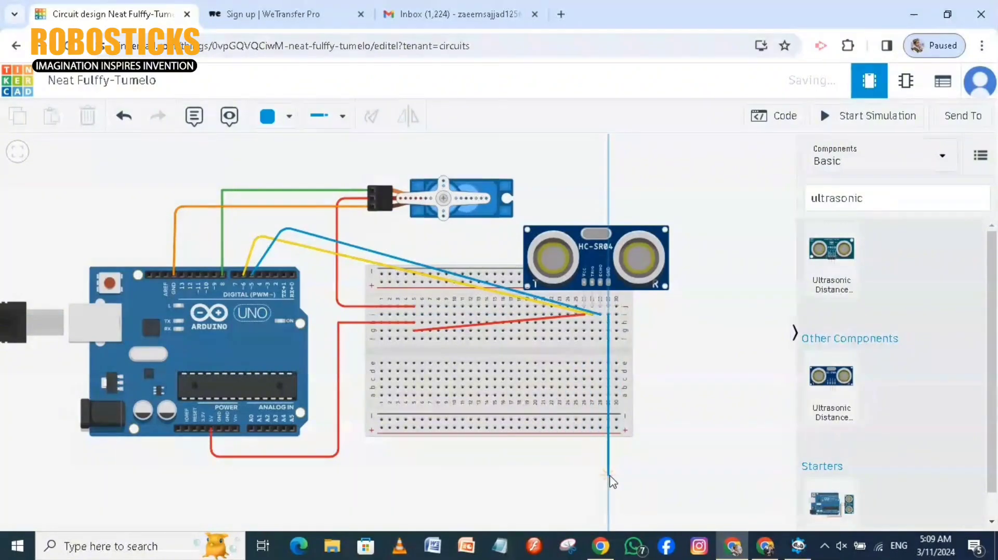
click(609, 476)
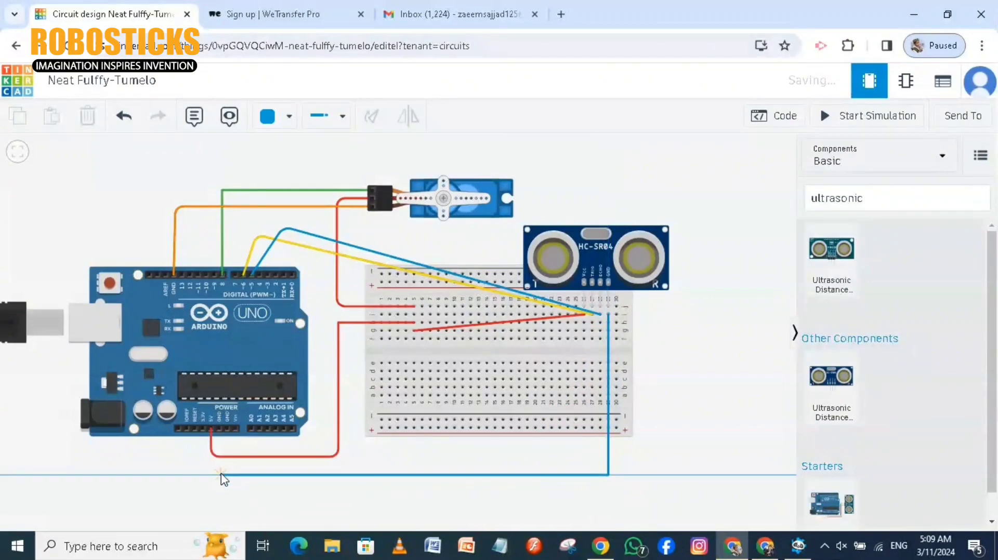
click(221, 475)
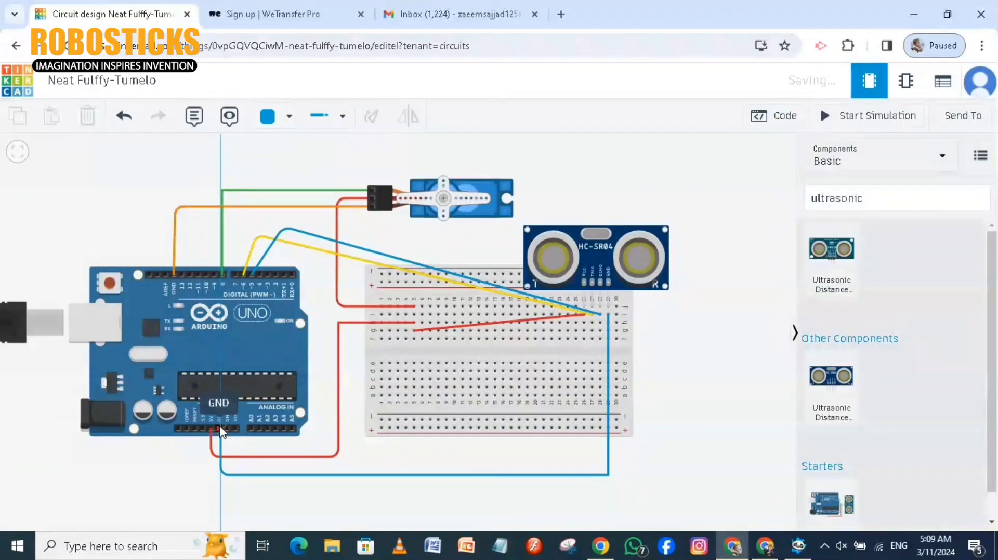
click(221, 429)
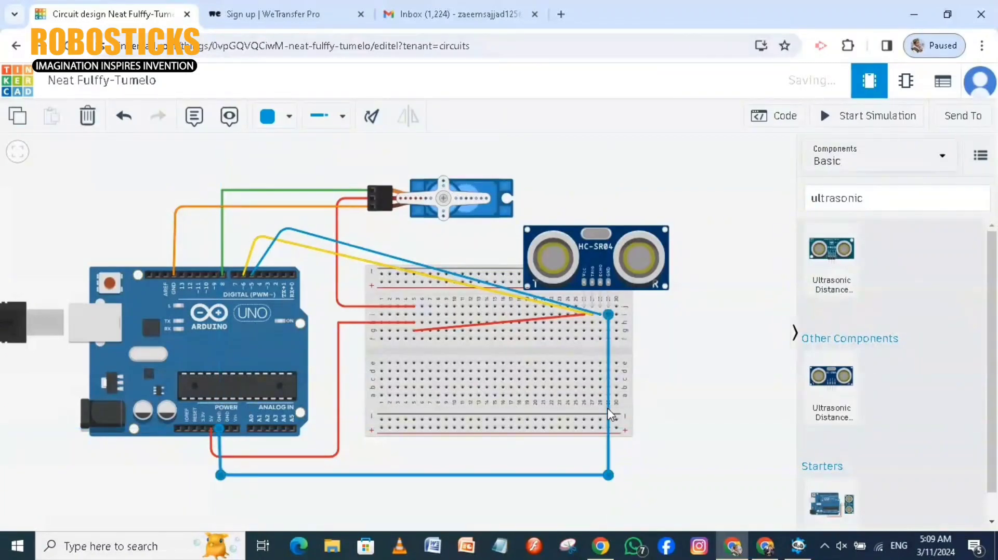
click(287, 116)
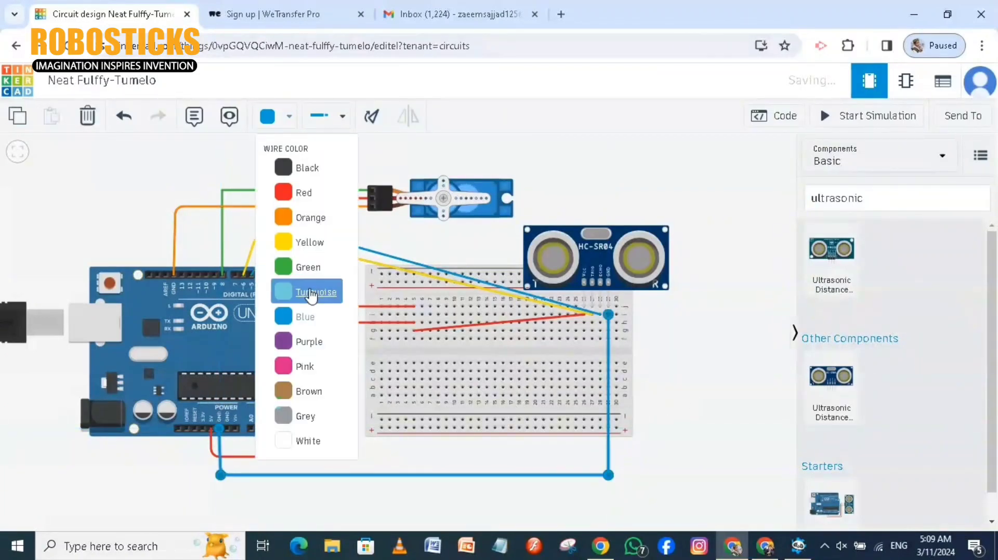
click(303, 350)
click(733, 360)
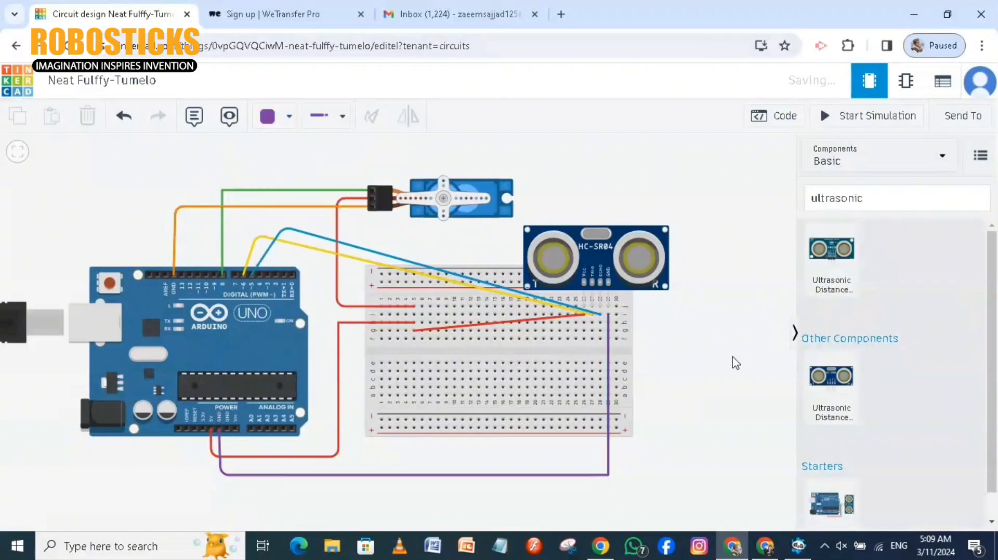
Open the Arduino's block code and delete the default forever and on start blocks.
click(788, 118)
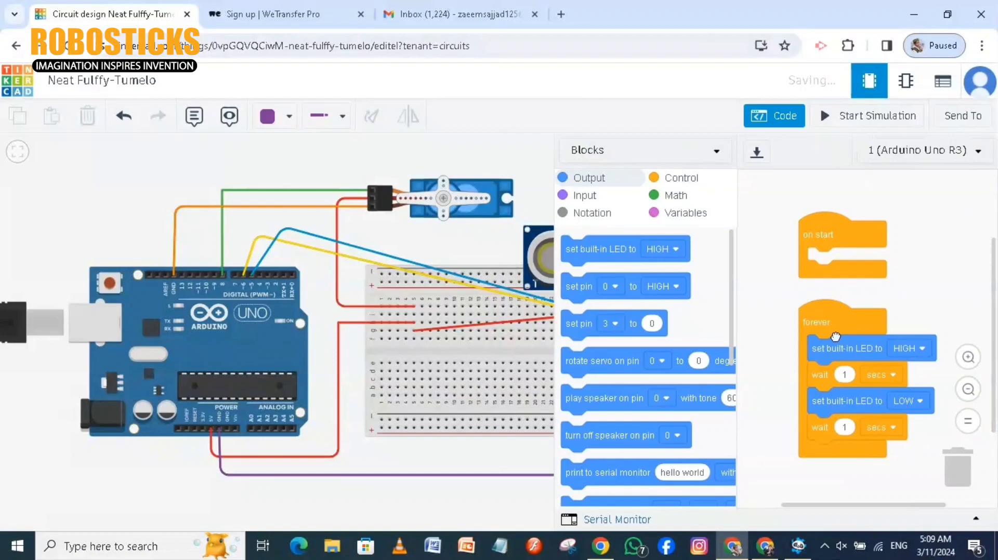
drag(823, 323, 964, 479)
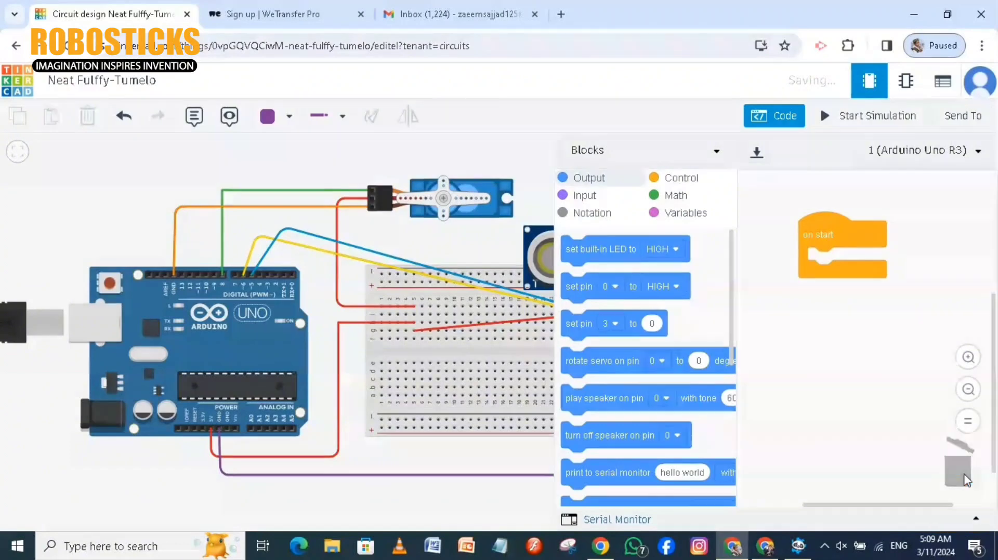
drag(819, 231, 962, 443)
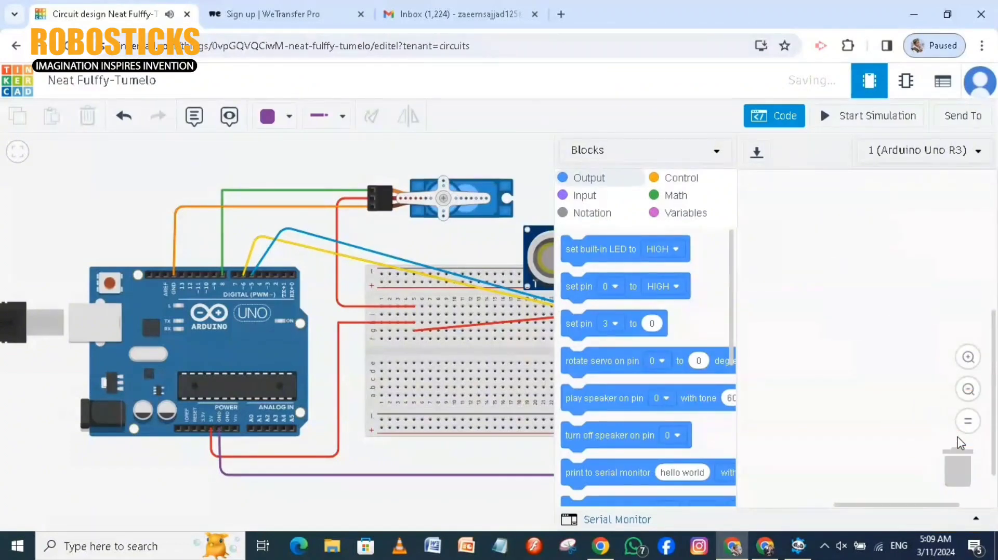
Add a forever block to the empty workspace and place an if-then-else block inside it.
click(676, 176)
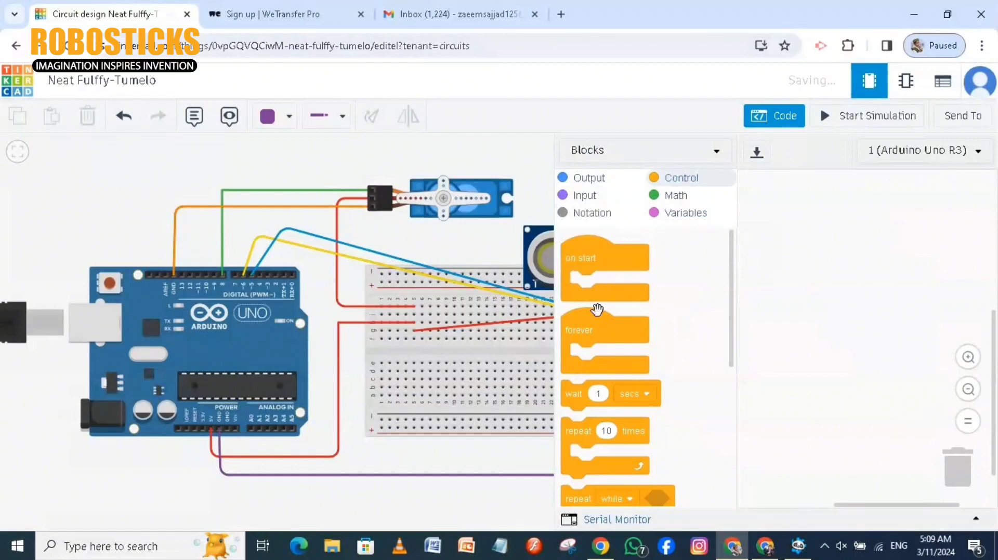
drag(587, 318, 809, 225)
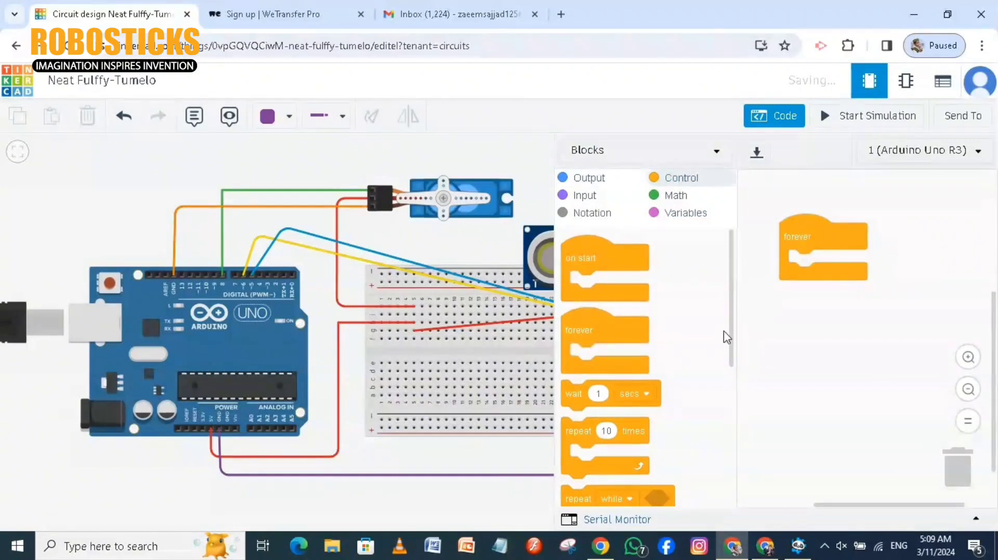
drag(732, 328, 730, 423)
drag(576, 451, 799, 272)
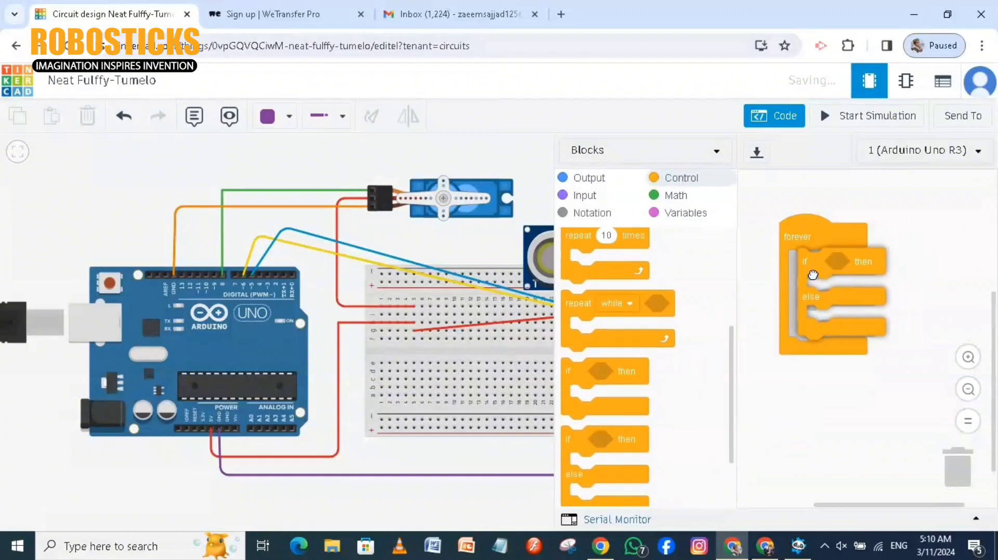
Create a variable named ultrasonic and place its set block above the if-then-else block in the forever loop.
click(675, 213)
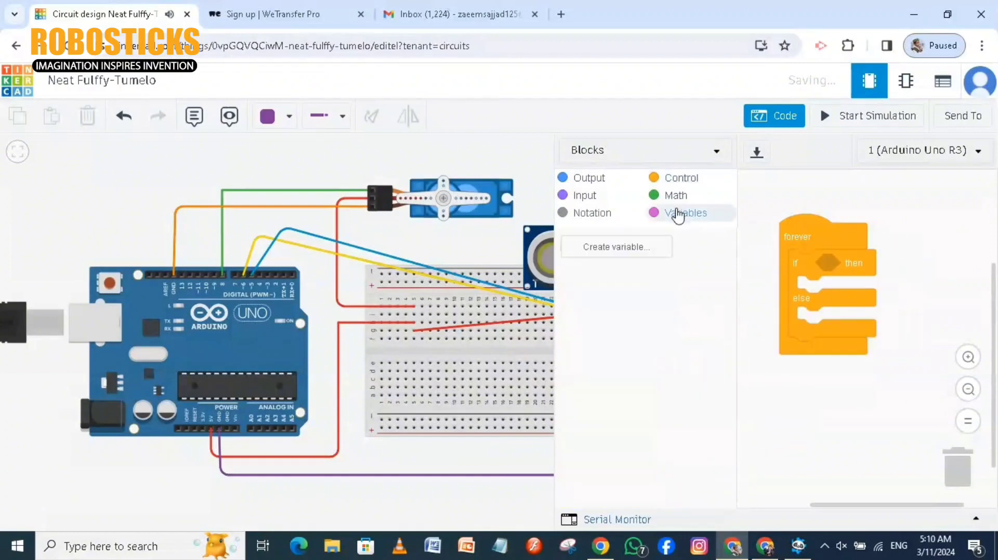
click(606, 248)
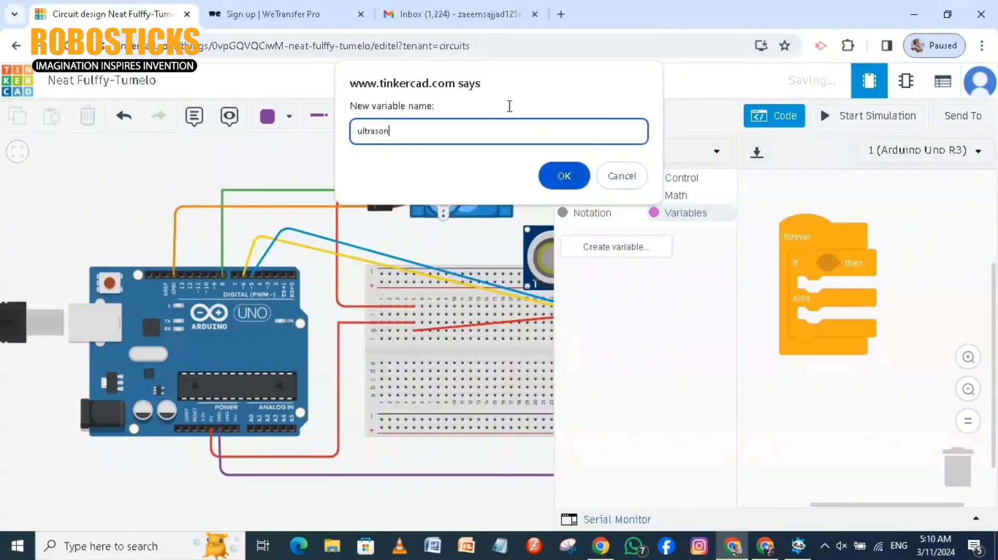
key(Return)
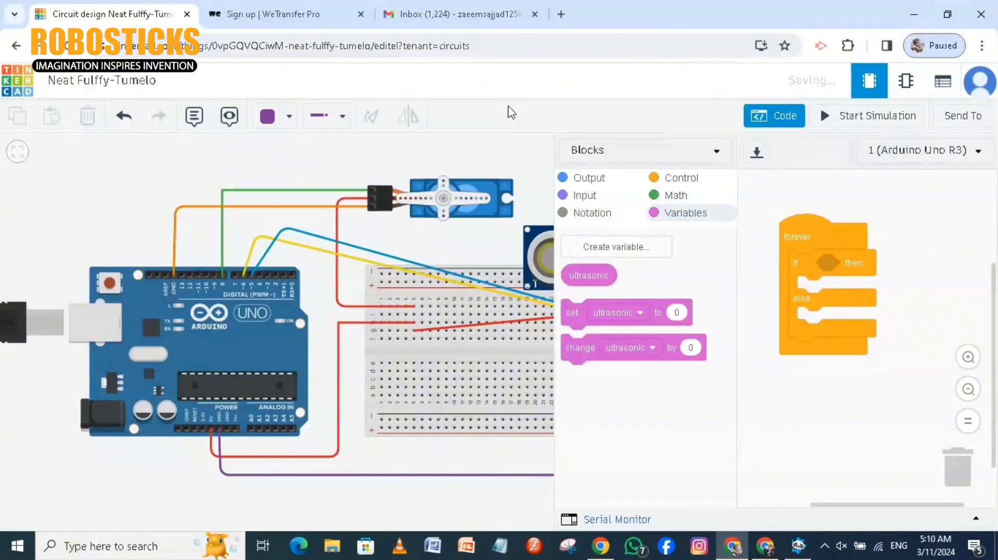
drag(577, 312, 803, 263)
Insert the read ultrasonic distance sensor block as the value of the set ultrasonic block.
click(595, 196)
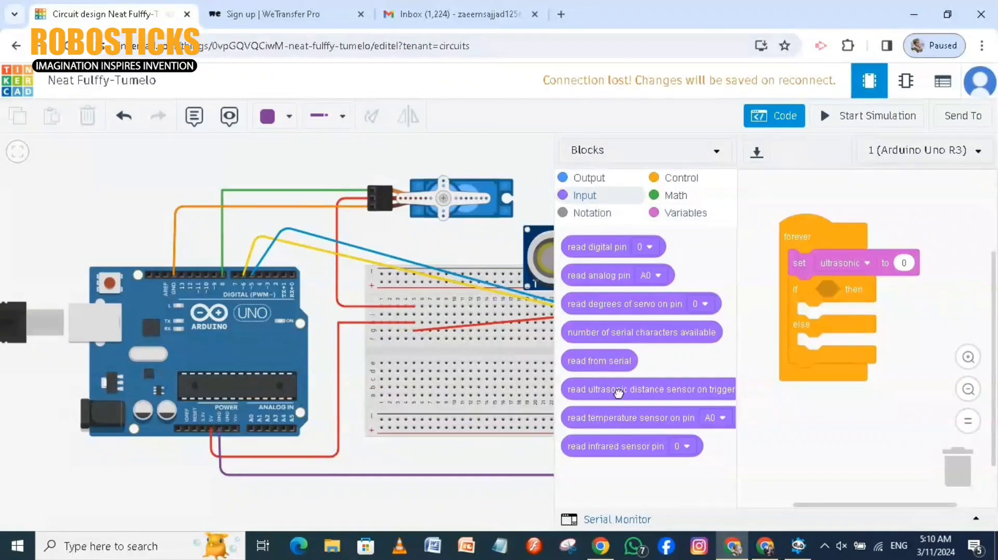
drag(619, 391, 924, 268)
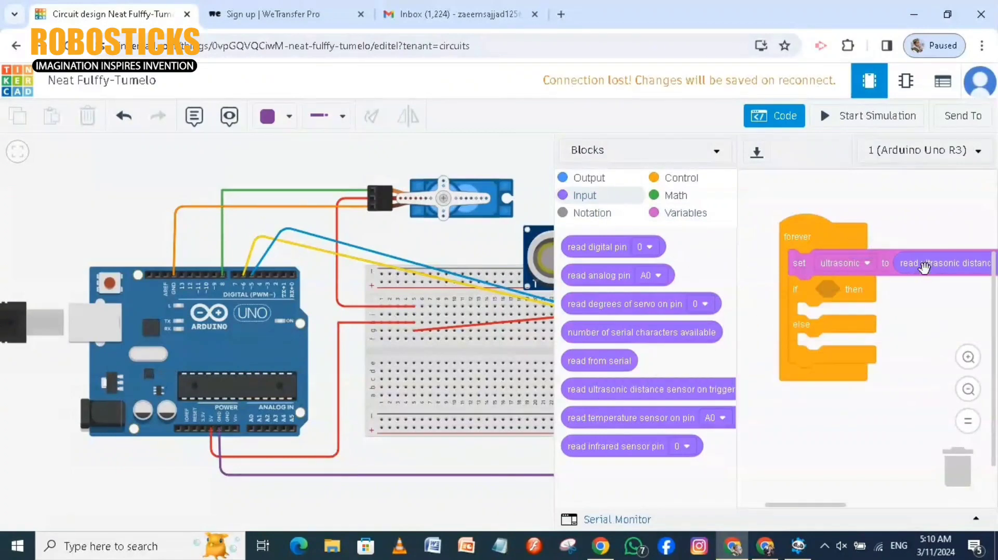
drag(878, 372, 781, 351)
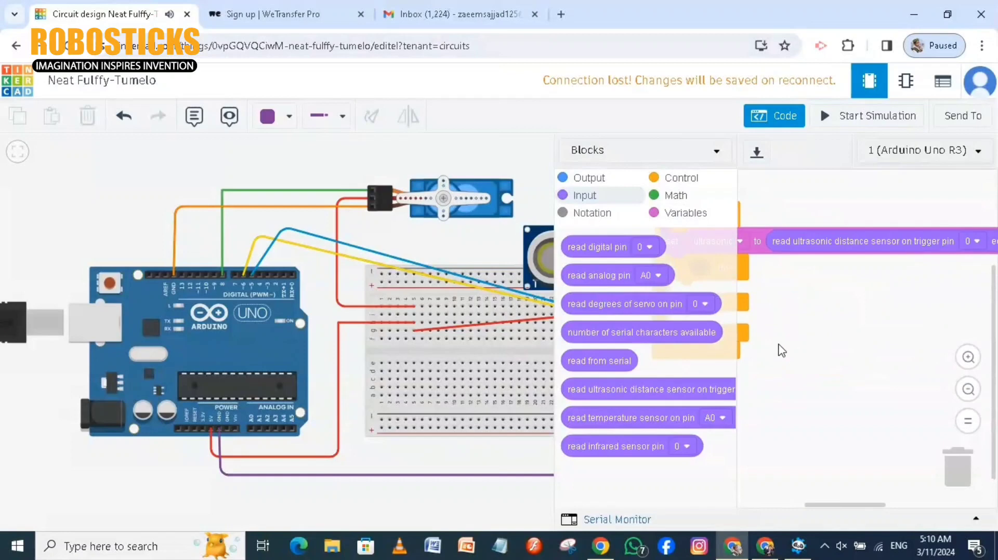
drag(861, 383, 828, 373)
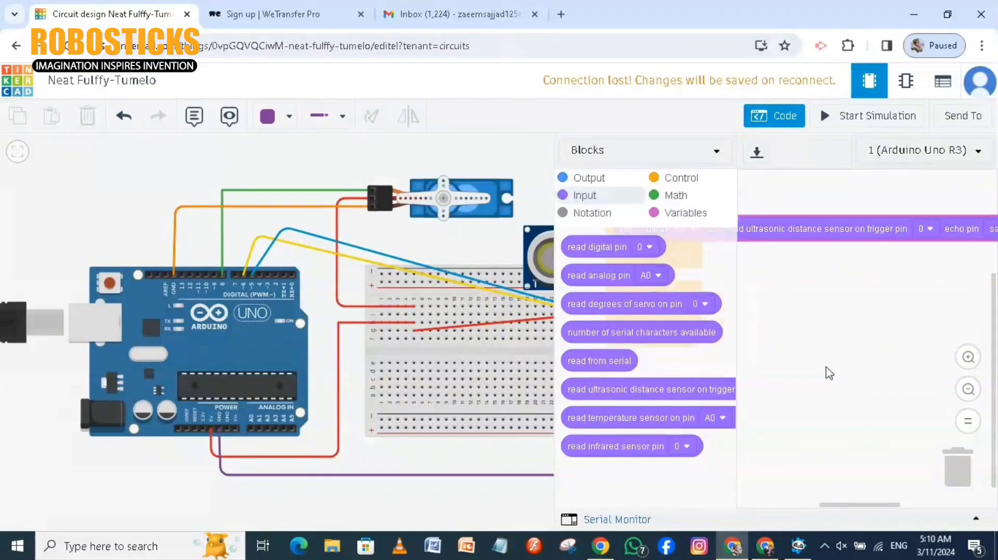
drag(973, 322, 930, 323)
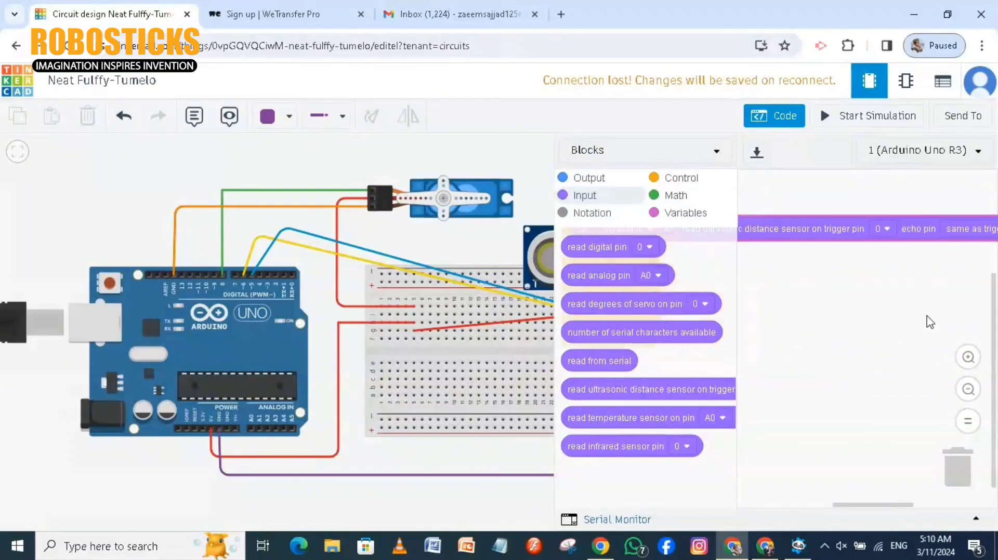
Set the ultrasonic distance sensor block's trigger pin to 6 and its echo pin to 5.
click(884, 232)
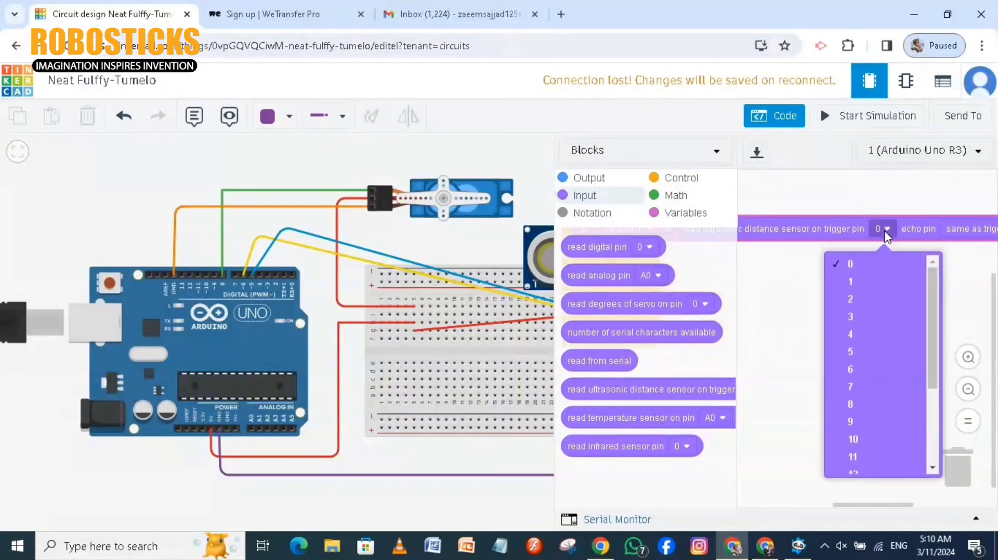
click(877, 370)
drag(884, 317, 843, 317)
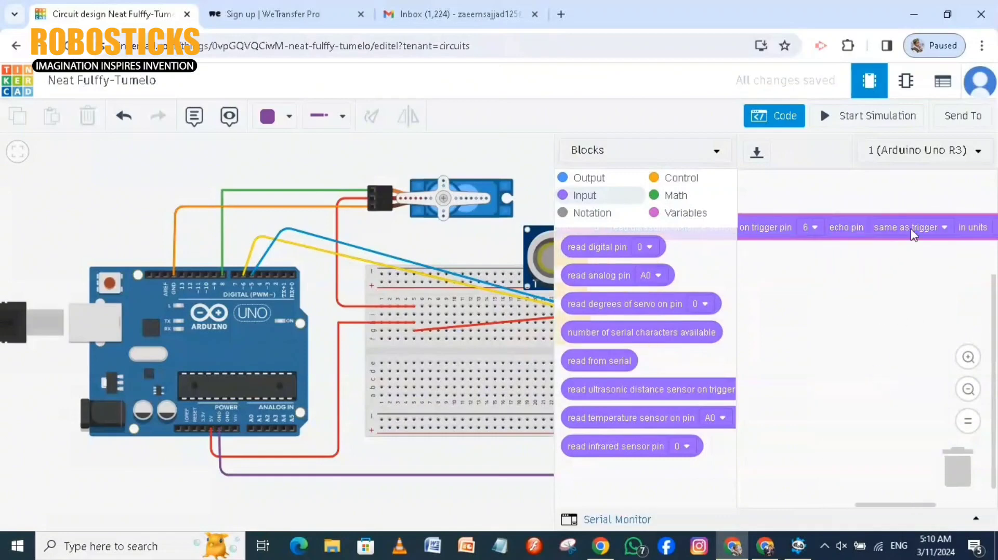
click(932, 225)
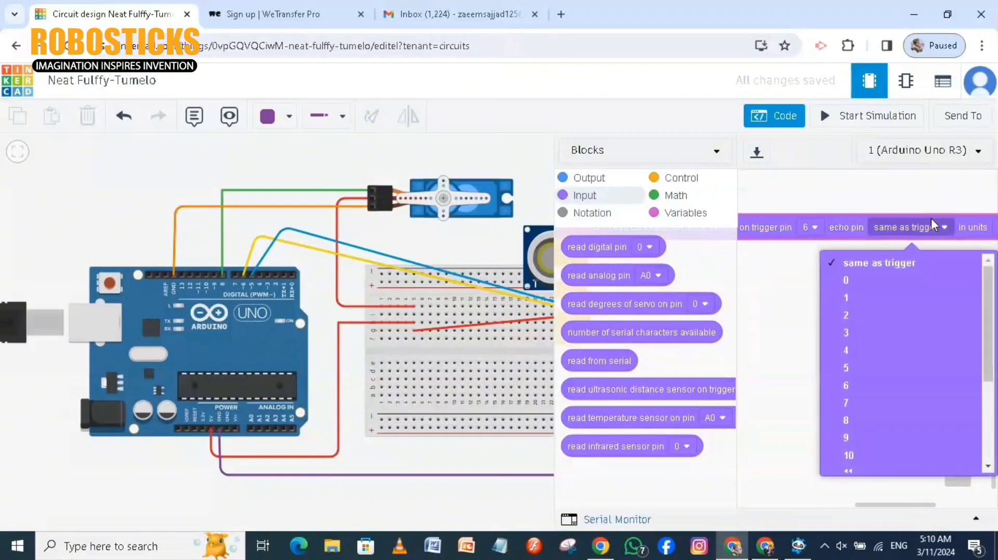
click(881, 354)
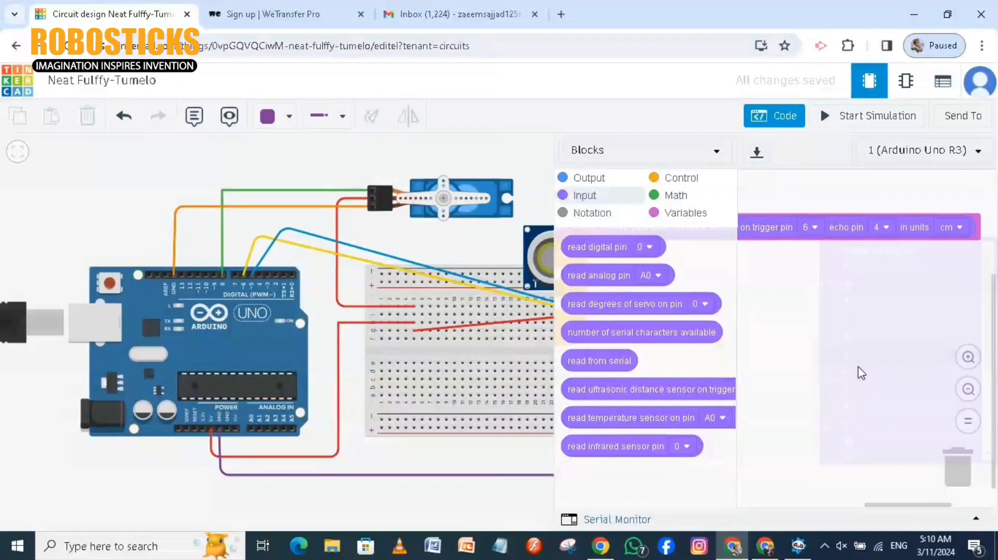
click(885, 227)
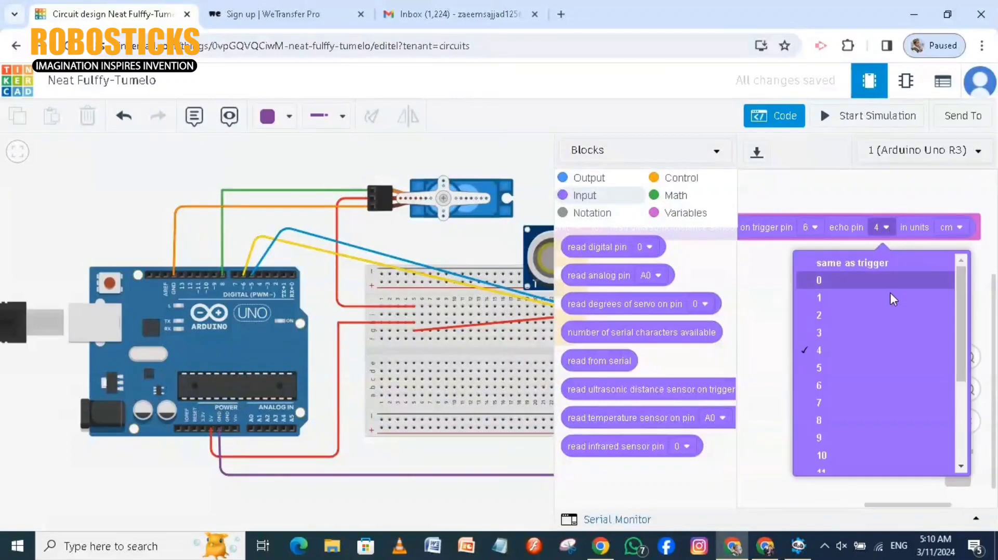
click(860, 362)
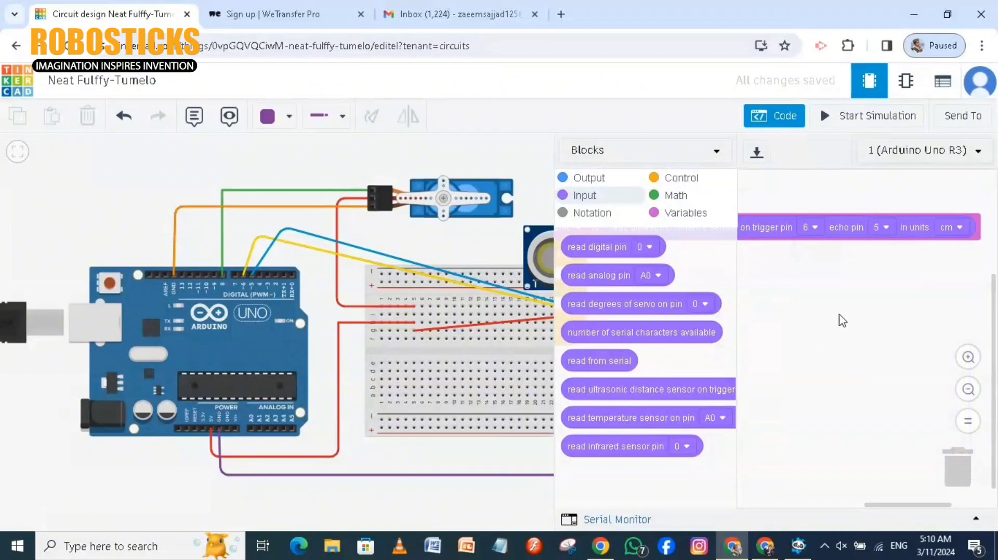
Build the if block's condition as a comparison checking that the ultrasonic variable is greater than 50.
drag(840, 318, 975, 316)
drag(843, 322, 958, 353)
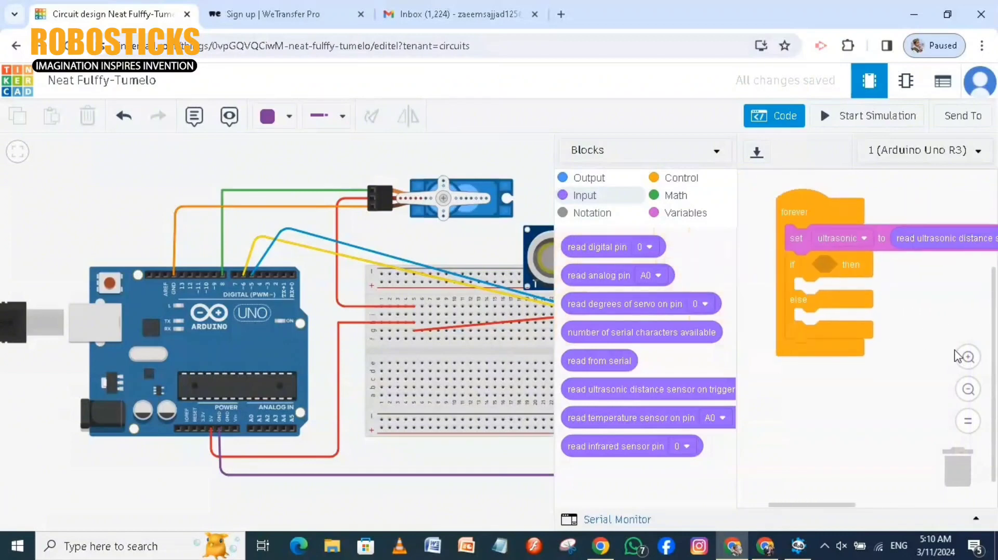
click(697, 219)
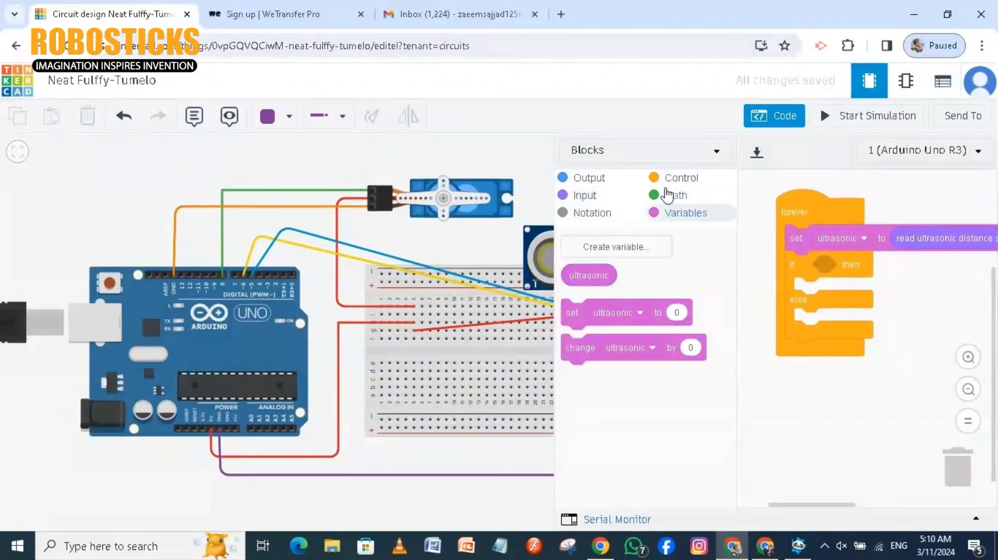
click(670, 195)
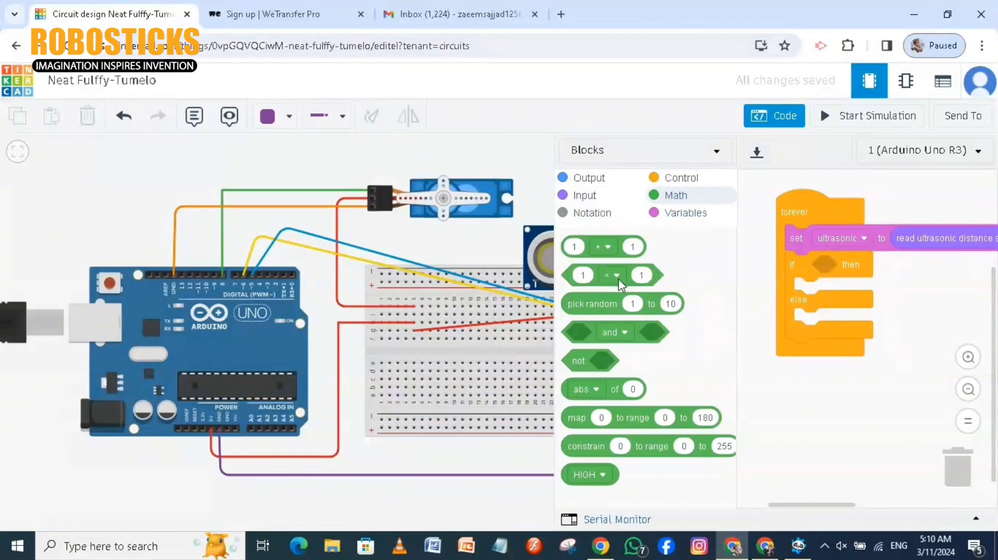
drag(619, 284, 840, 270)
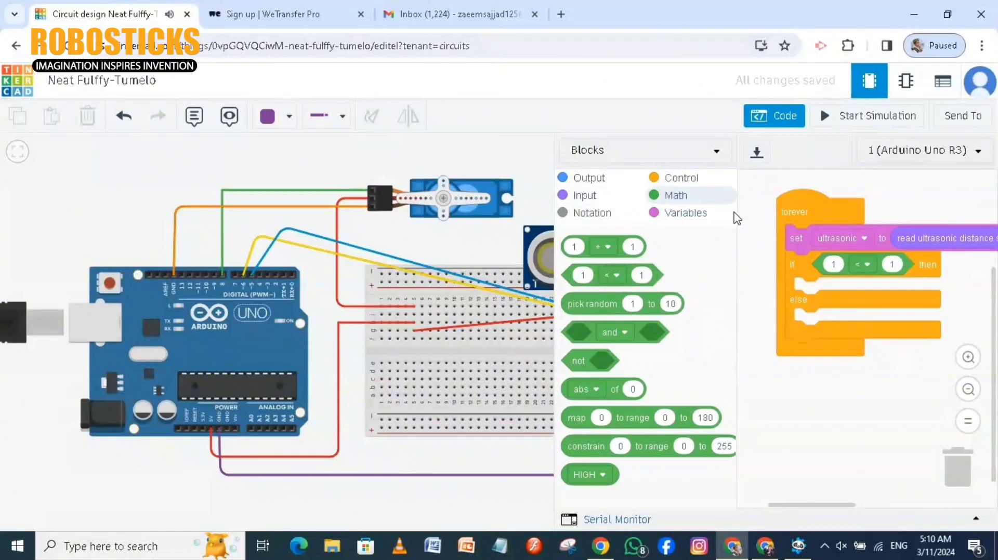
click(675, 213)
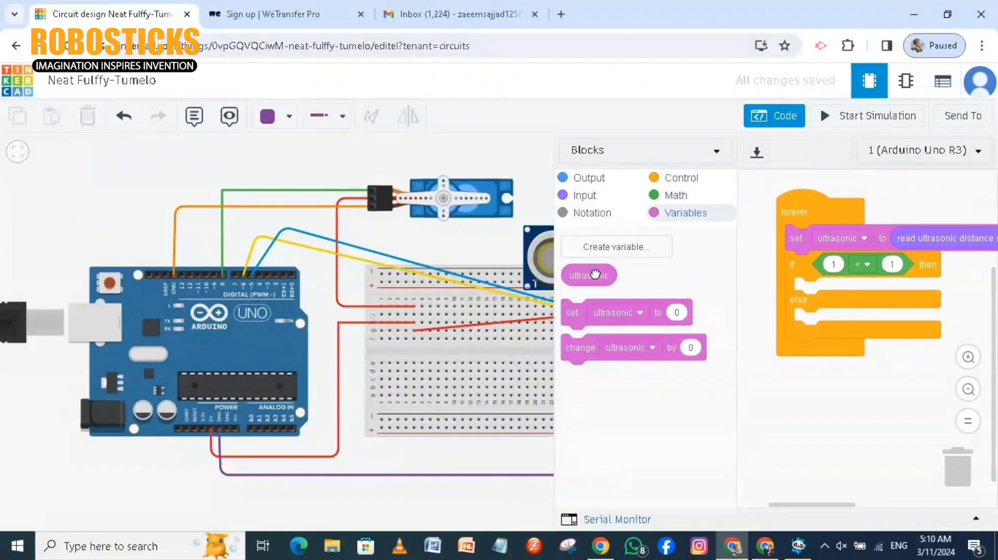
drag(594, 274, 837, 268)
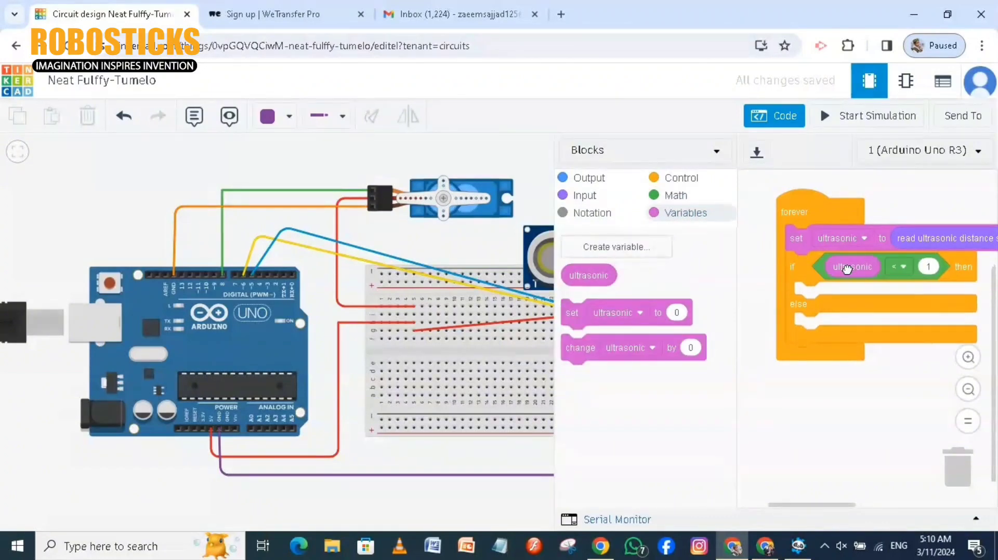
click(903, 266)
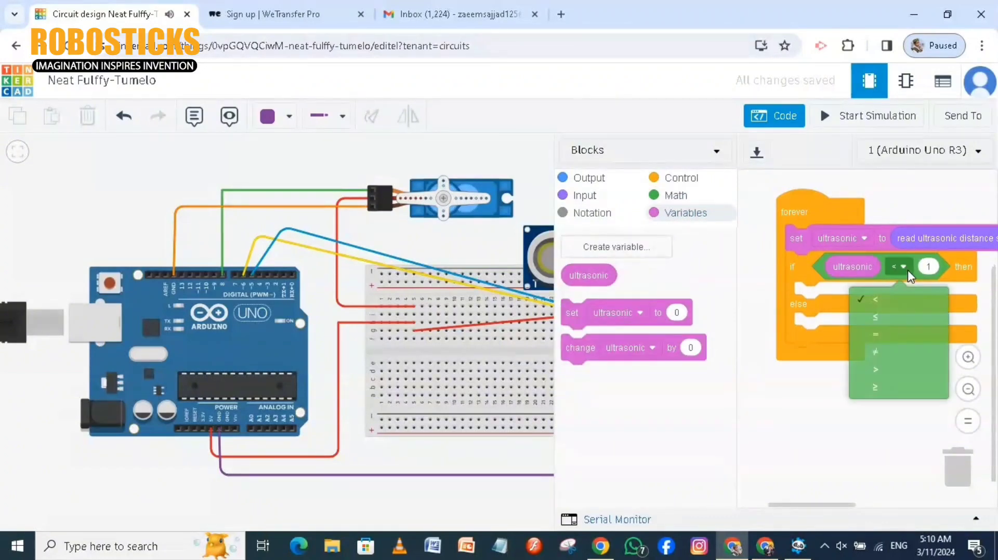
click(894, 374)
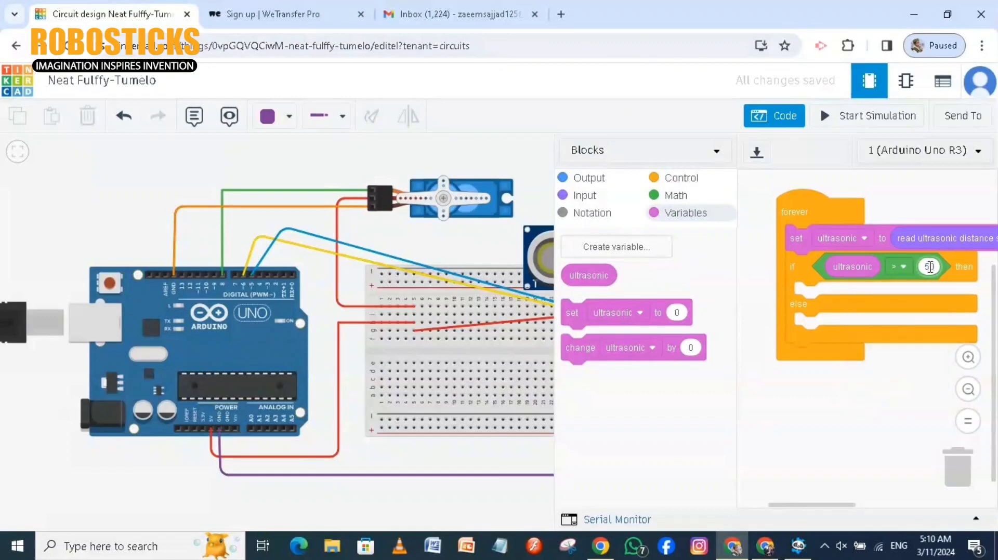
Place a rotate servo block in both the then branch and the else branch.
click(575, 180)
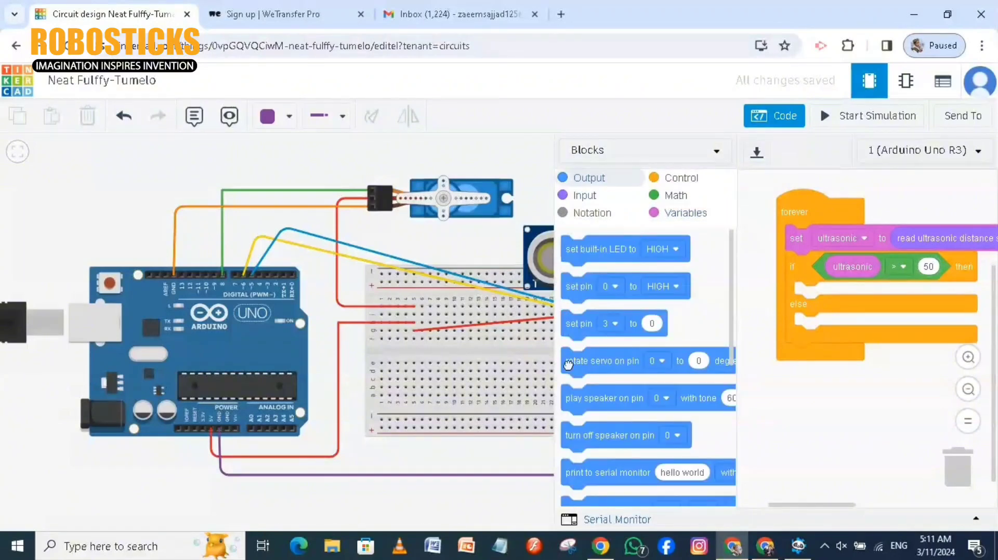
drag(568, 365, 807, 291)
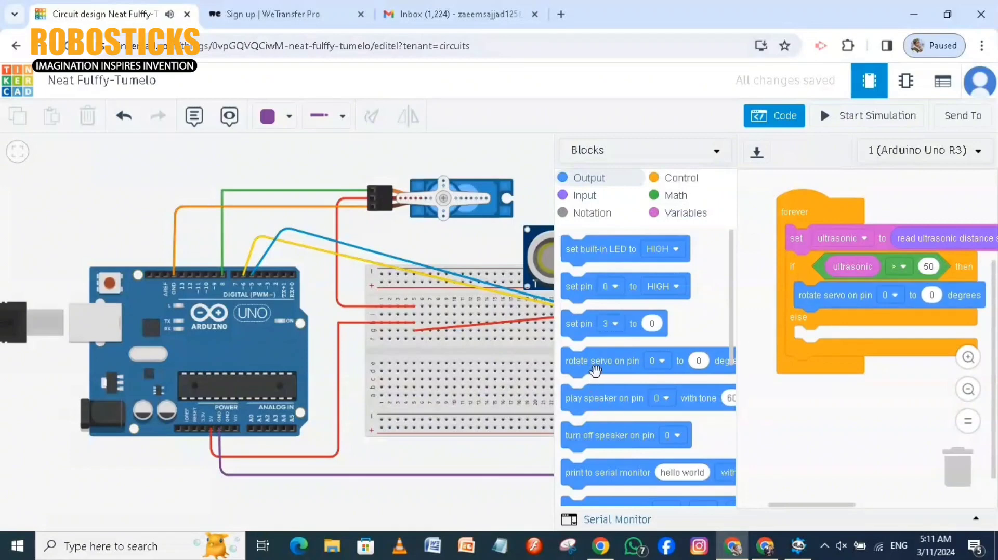
drag(595, 370, 822, 339)
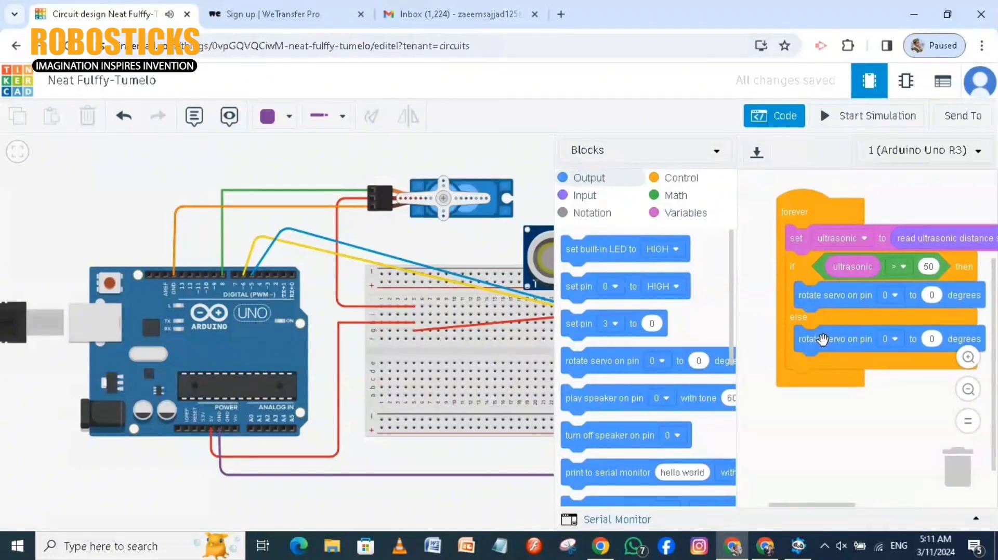
Assign both rotate servo blocks to pin 8 and set the then branch's angle to 90 degrees.
drag(850, 457, 798, 457)
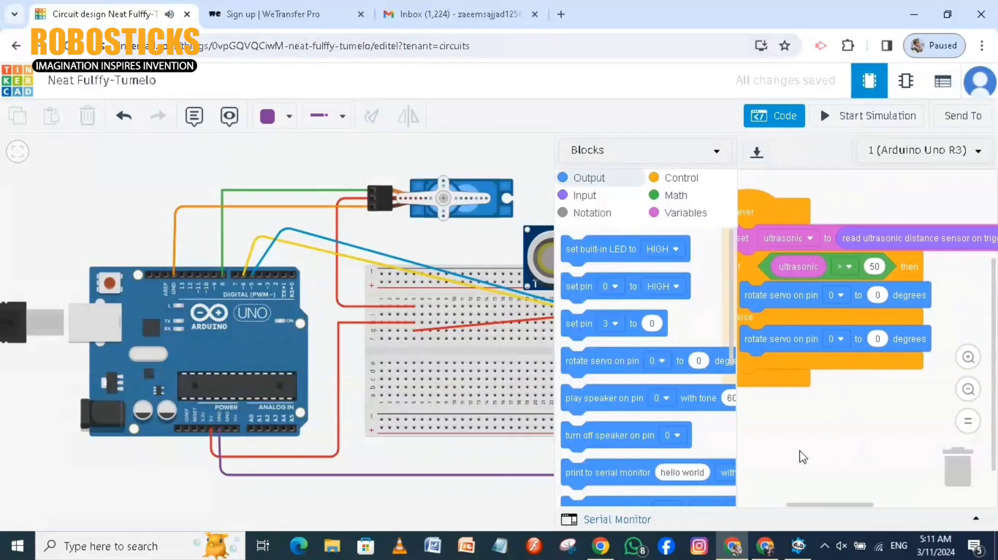
click(841, 295)
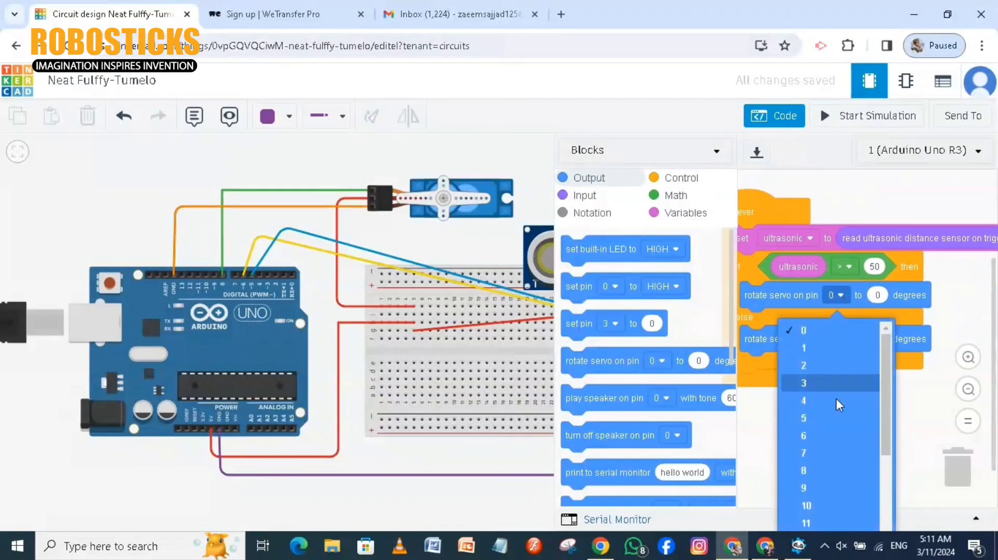
click(814, 476)
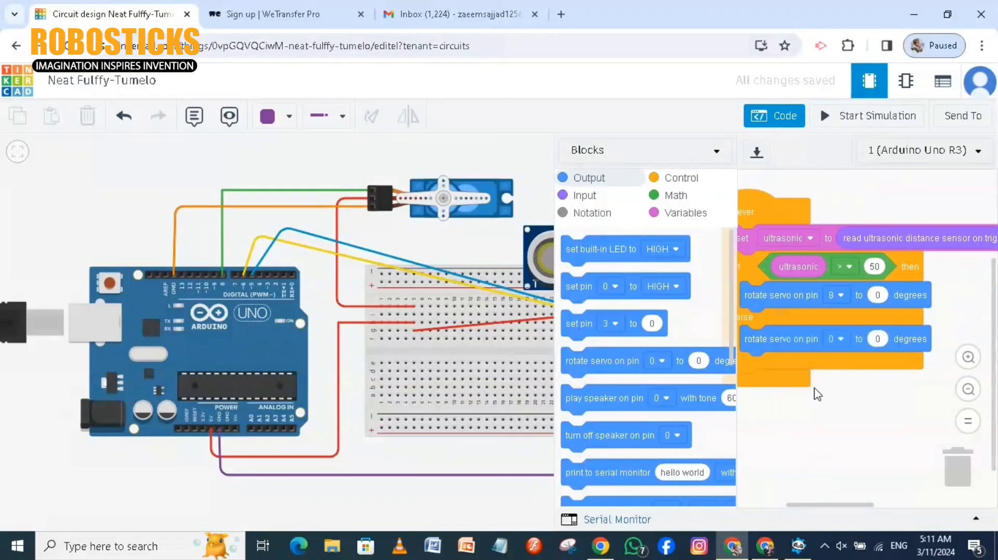
click(841, 342)
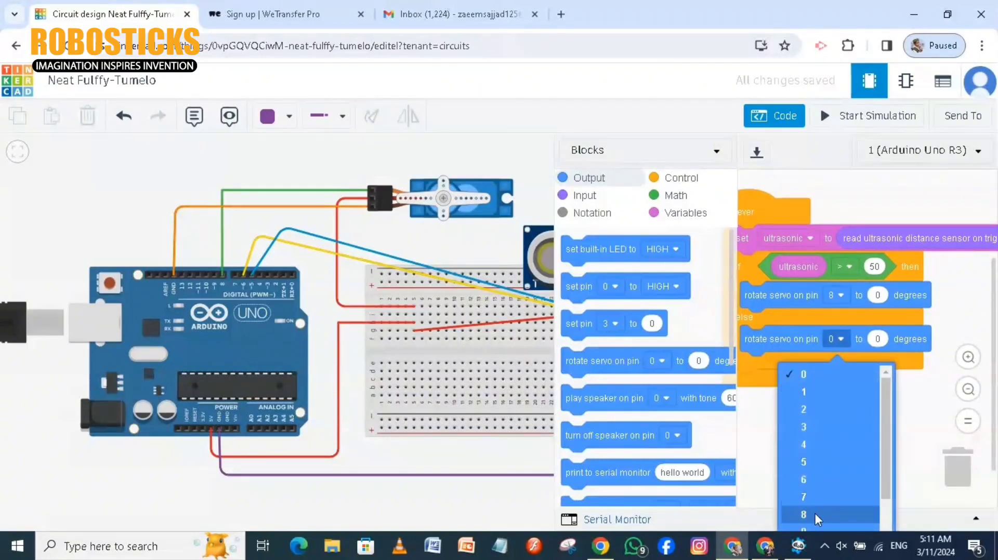
click(815, 515)
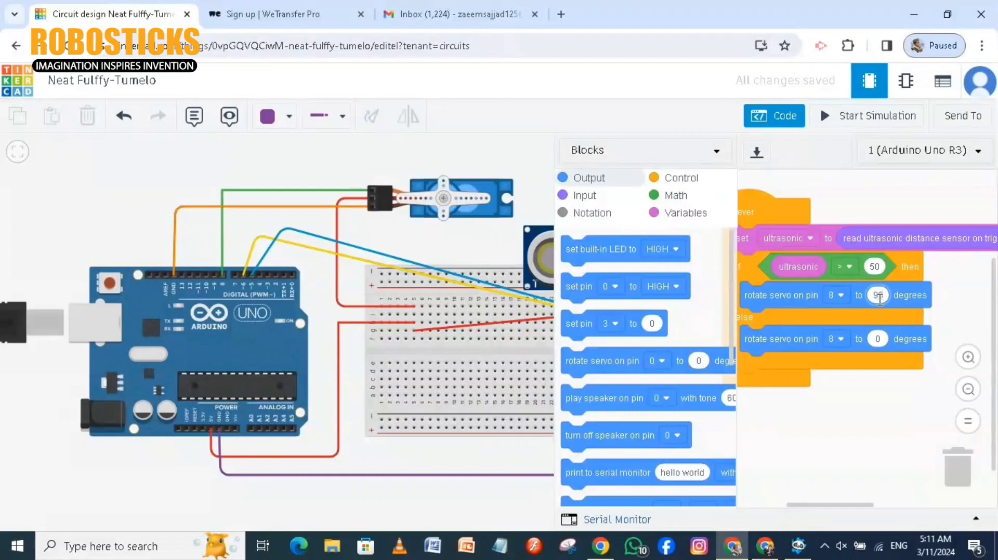
Simulate the circuit, testing the servo with the ultrasonic sensor's target at about 47, 84 and 46 cm, and stop the simulation.
drag(836, 455, 886, 456)
click(864, 117)
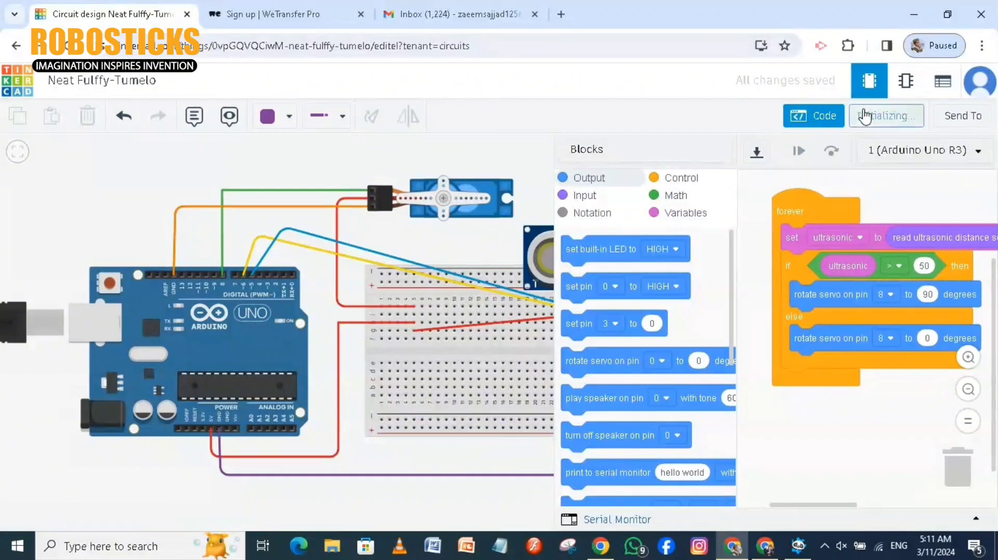
click(820, 117)
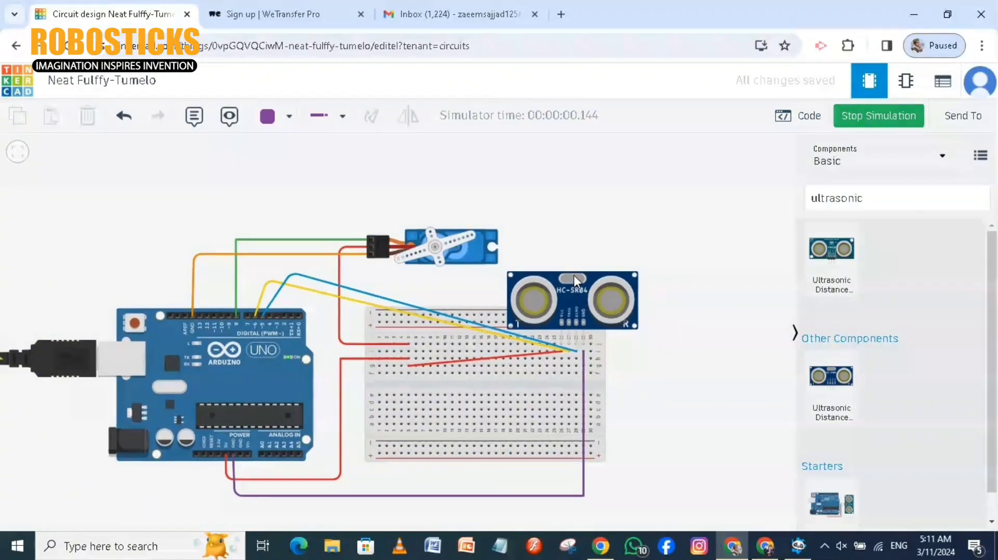
click(575, 276)
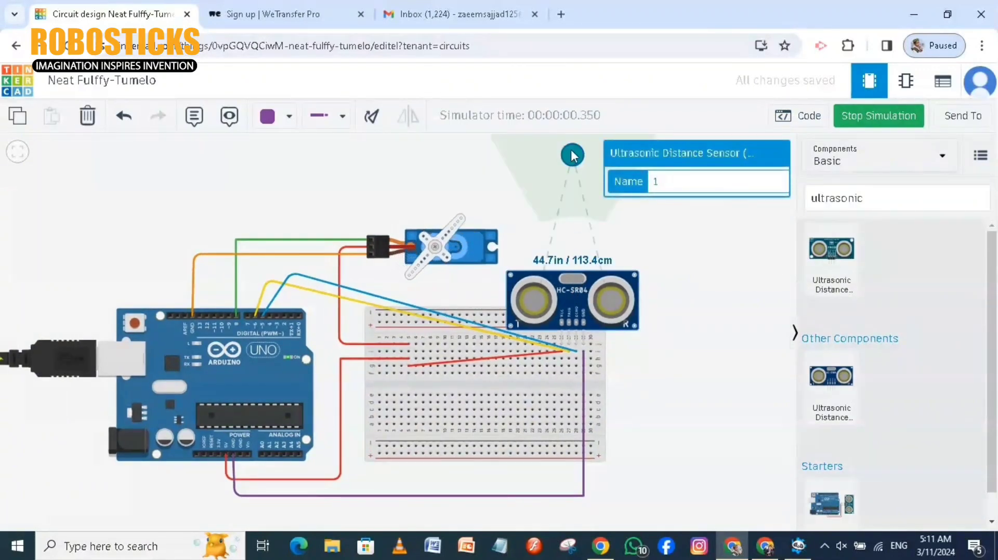
drag(572, 168, 574, 204)
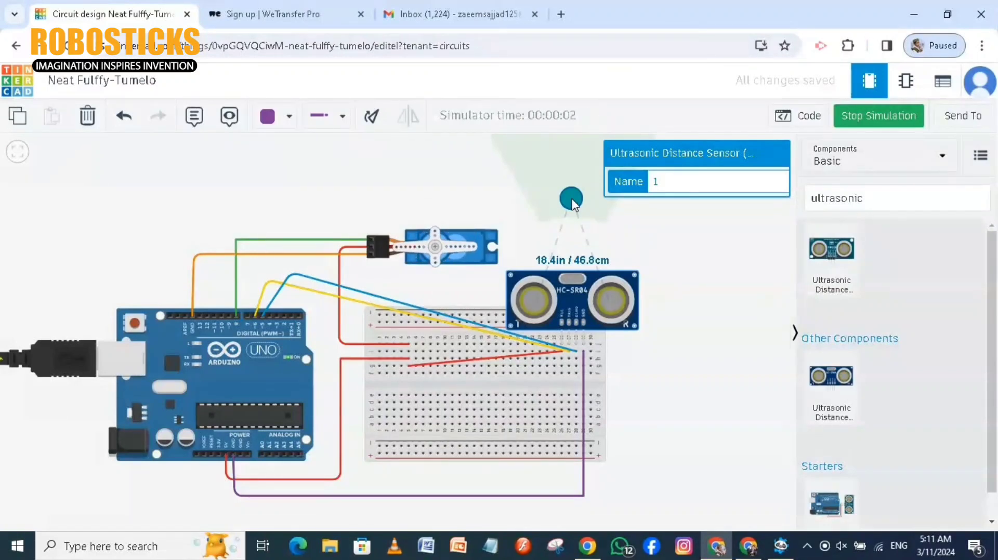
drag(572, 187, 572, 177)
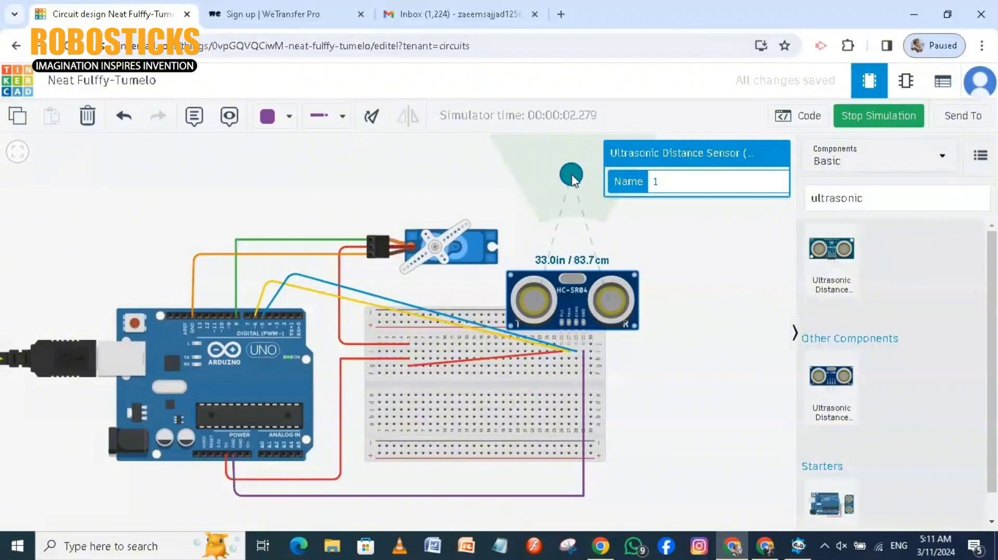
drag(572, 176, 575, 200)
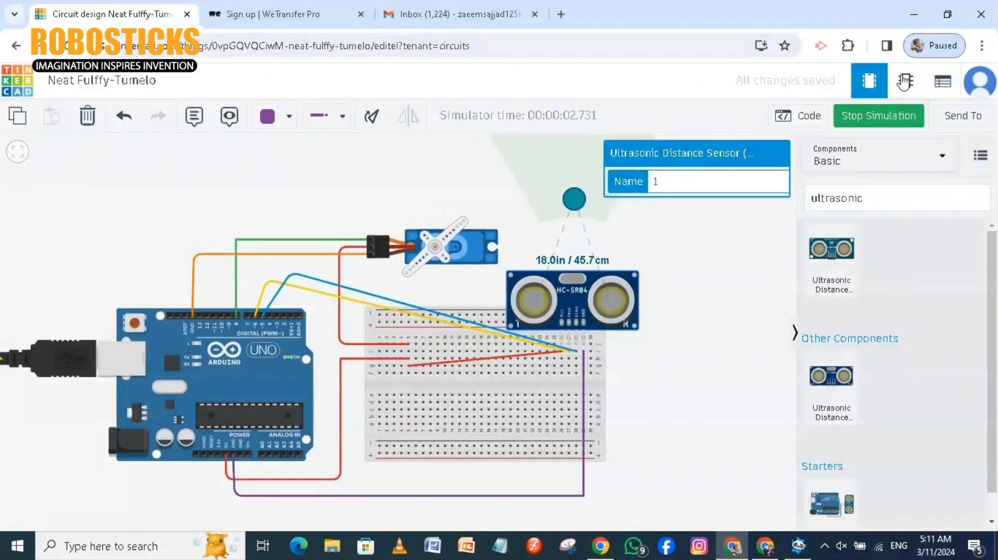
click(860, 120)
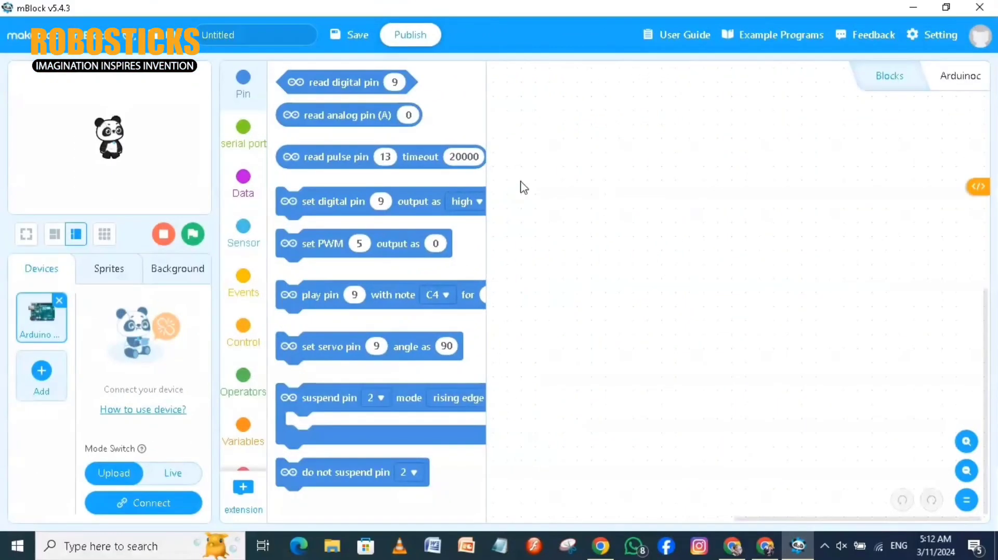
In mBlock, start a script with the when Arduino Uno starts up block and a forever loop containing an if-then-else block.
click(243, 292)
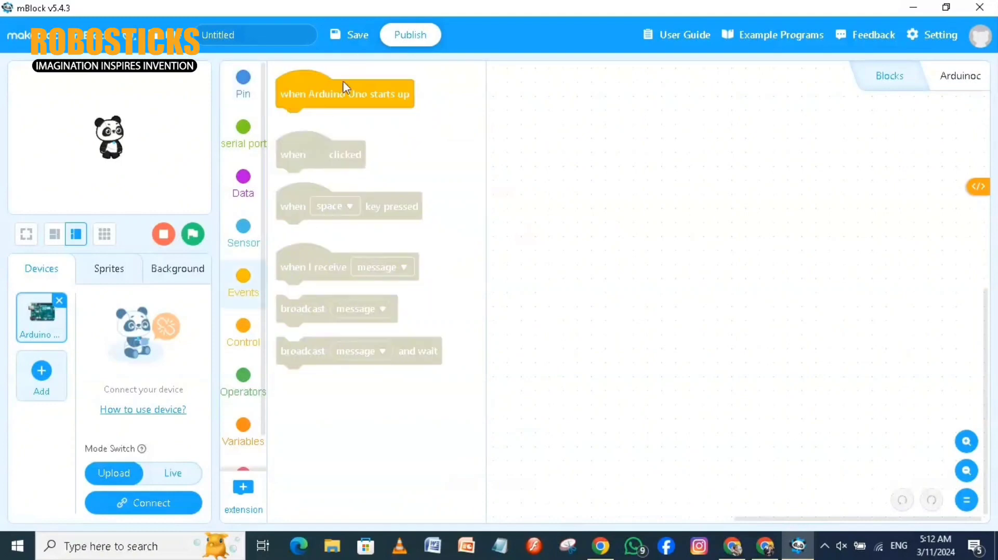
drag(332, 99, 584, 124)
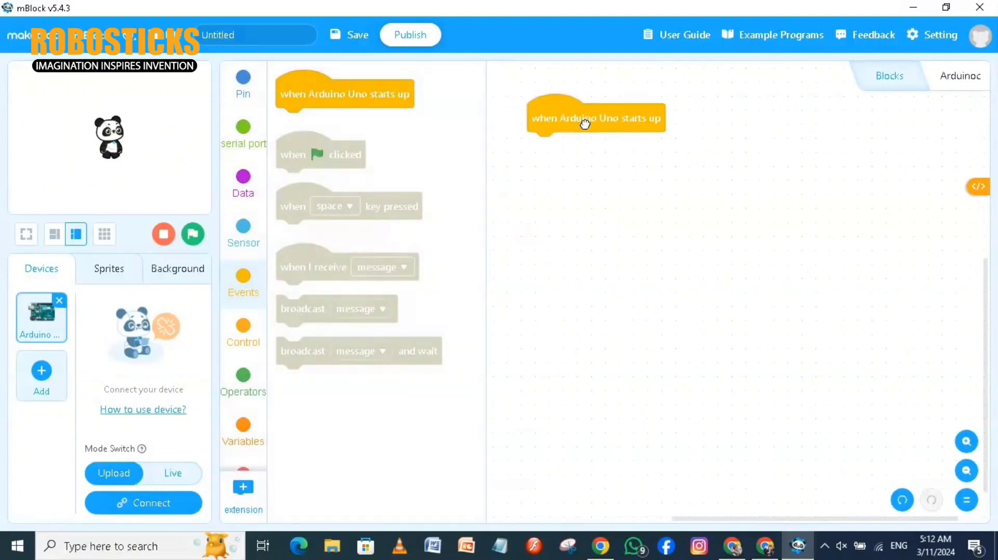
click(242, 345)
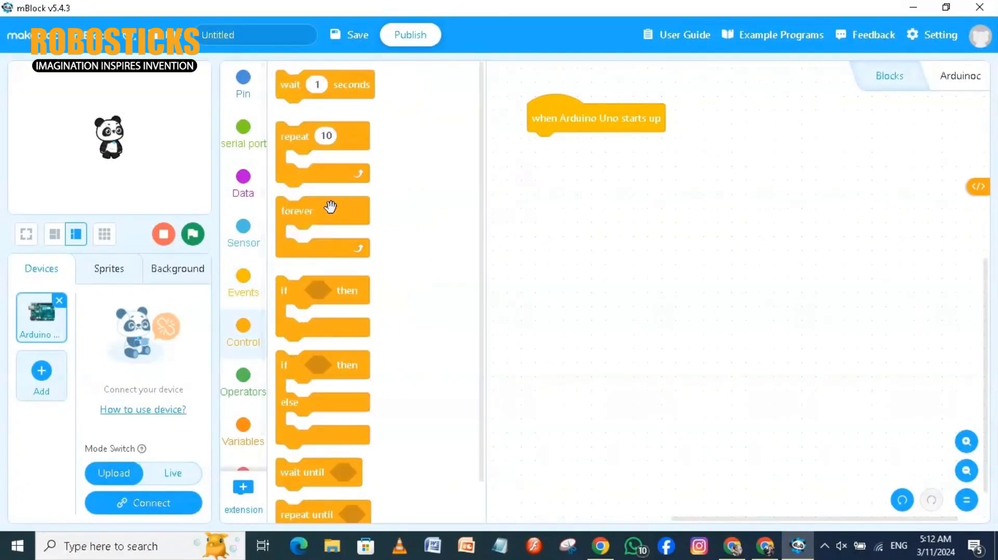
drag(330, 206, 570, 140)
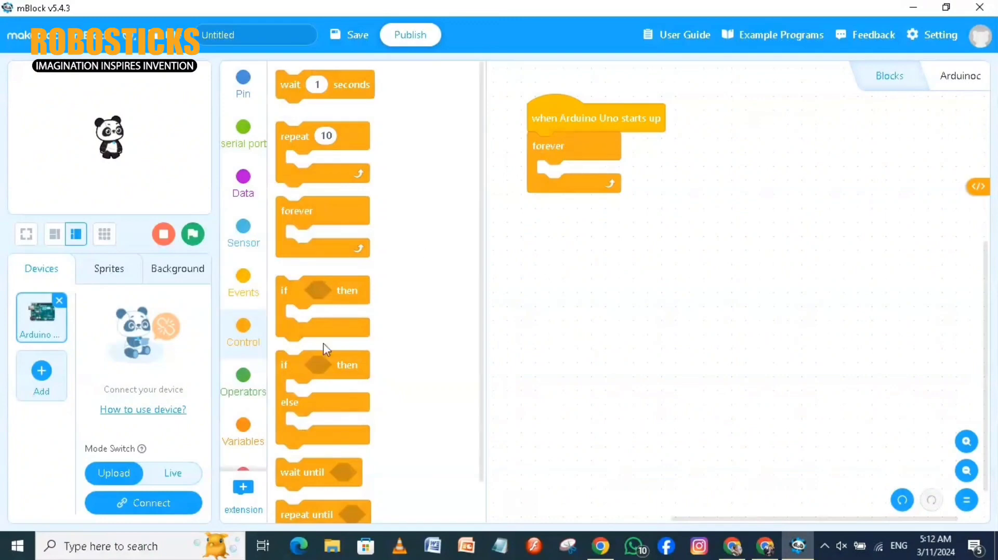
drag(298, 374, 563, 176)
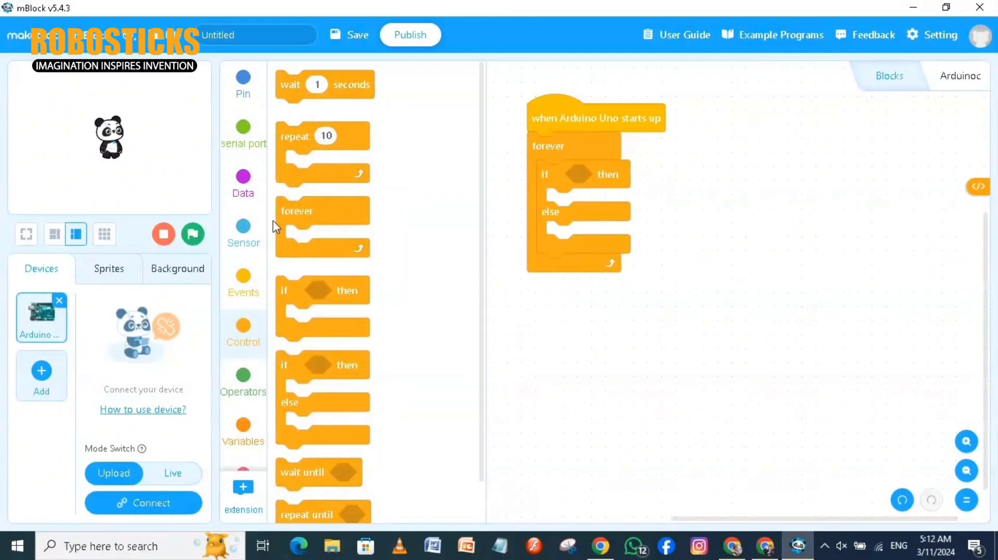
Create a variable named ultrasonic for all sprites and place its set block inside the forever loop, above the if-then-else block.
click(251, 441)
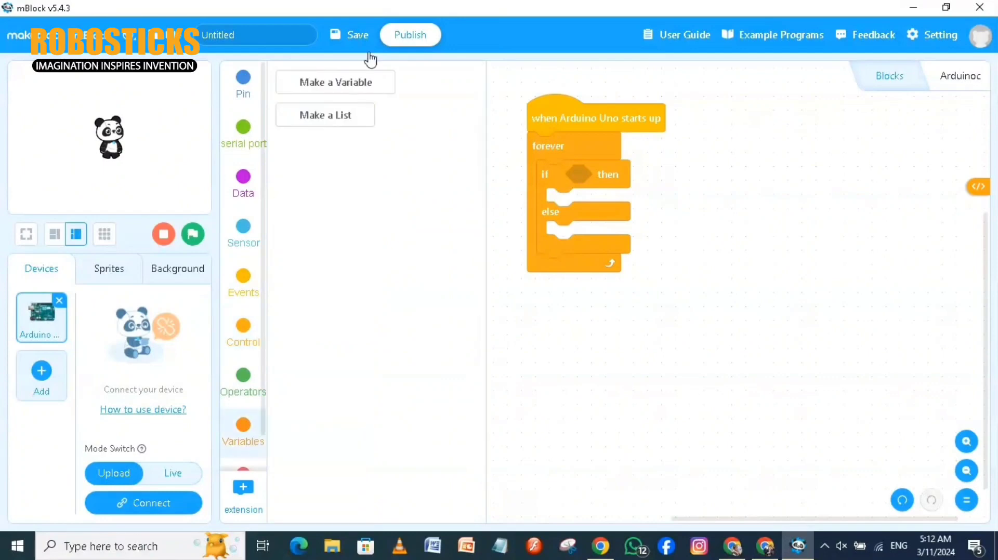
click(345, 86)
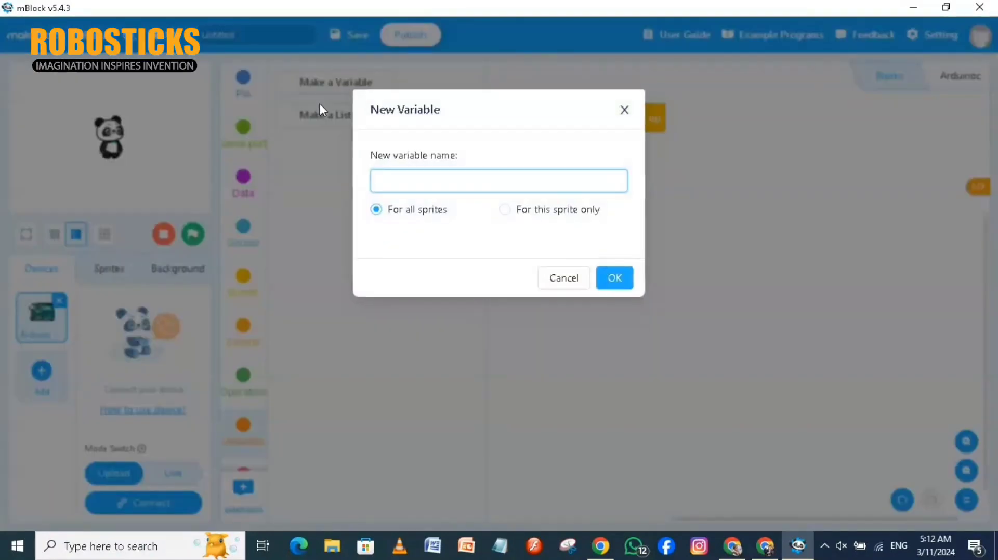
text(ultrasonic)
key(Return)
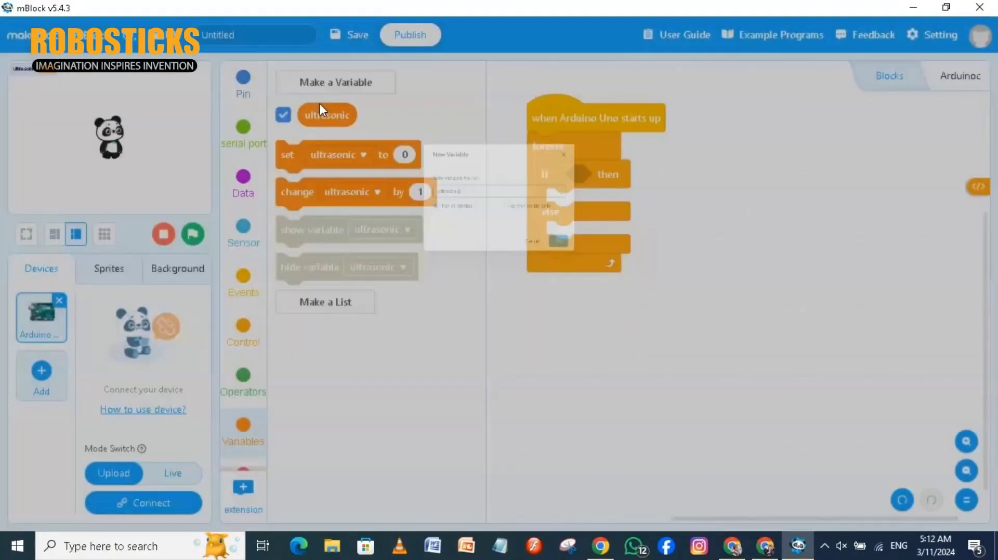
drag(299, 164, 563, 185)
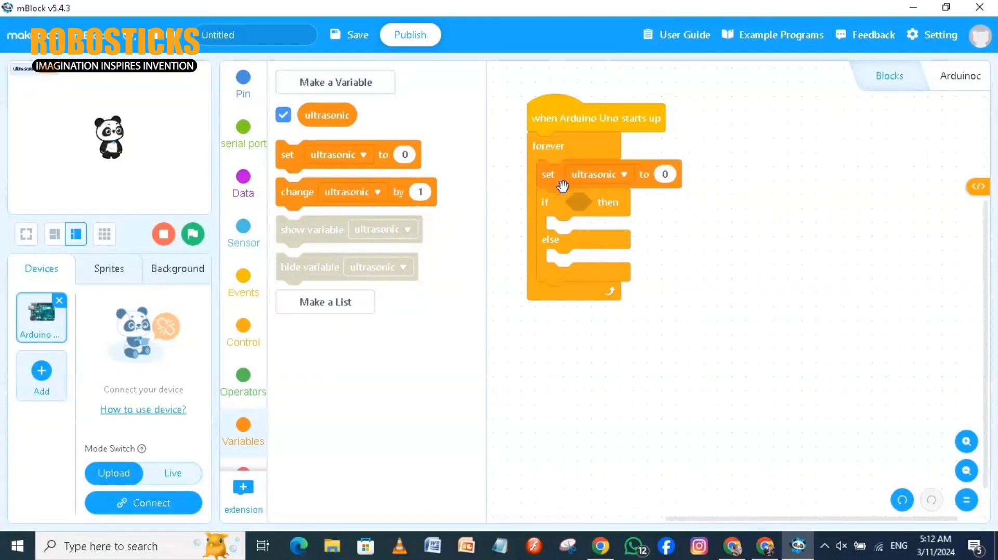
Set the ultrasonic variable to the read ultrasonic sensor block, with trig pin 6 and echo pin 5.
click(243, 239)
drag(346, 83, 347, 85)
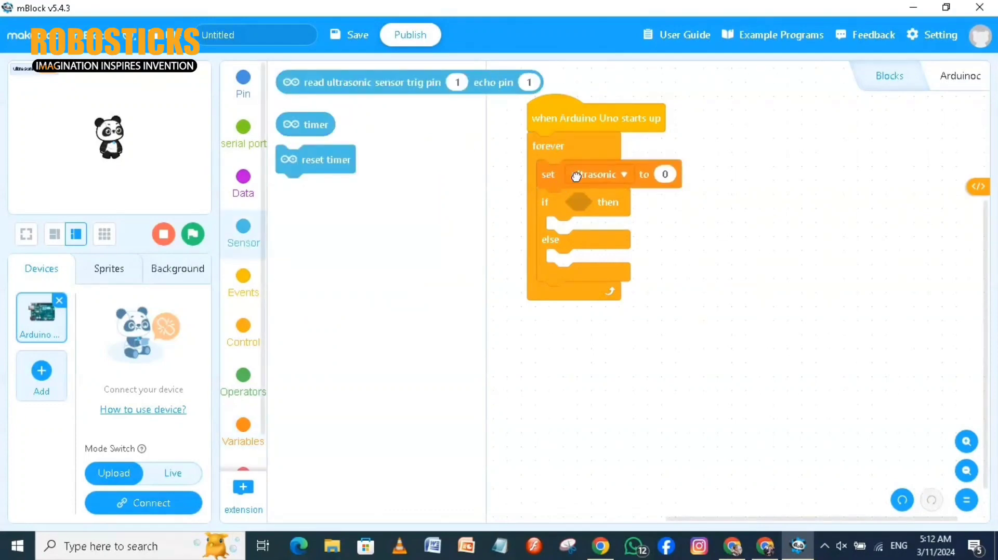
drag(576, 176, 725, 175)
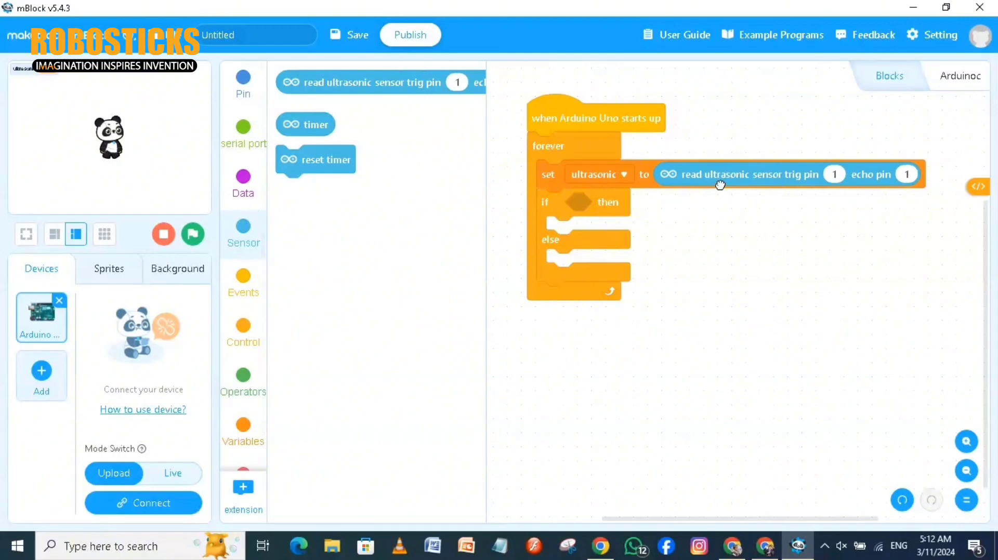
click(837, 174)
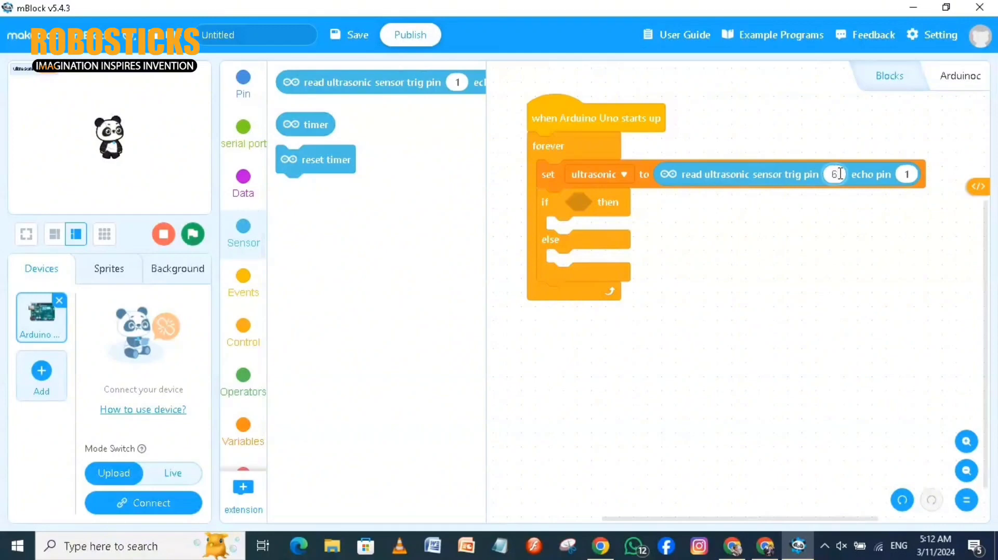
click(909, 175)
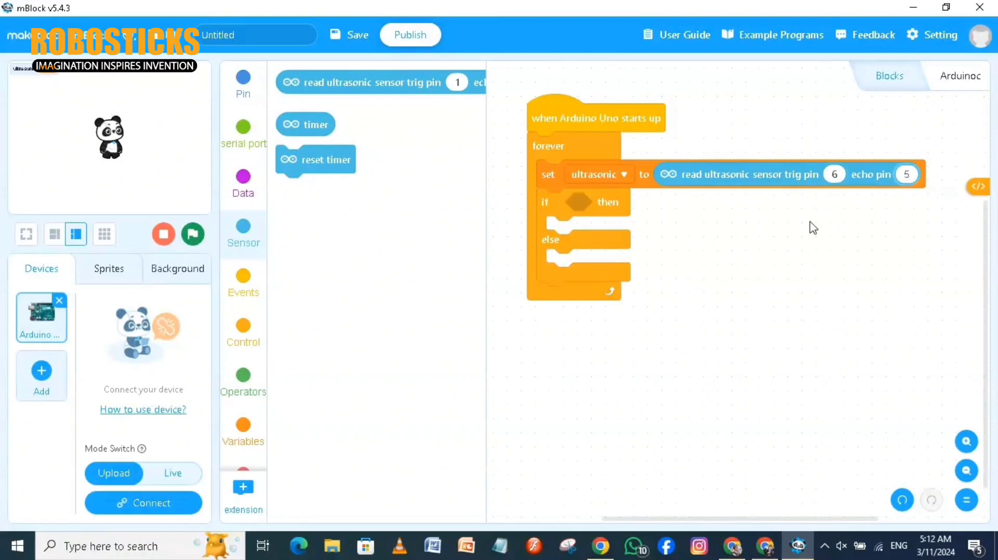
click(741, 284)
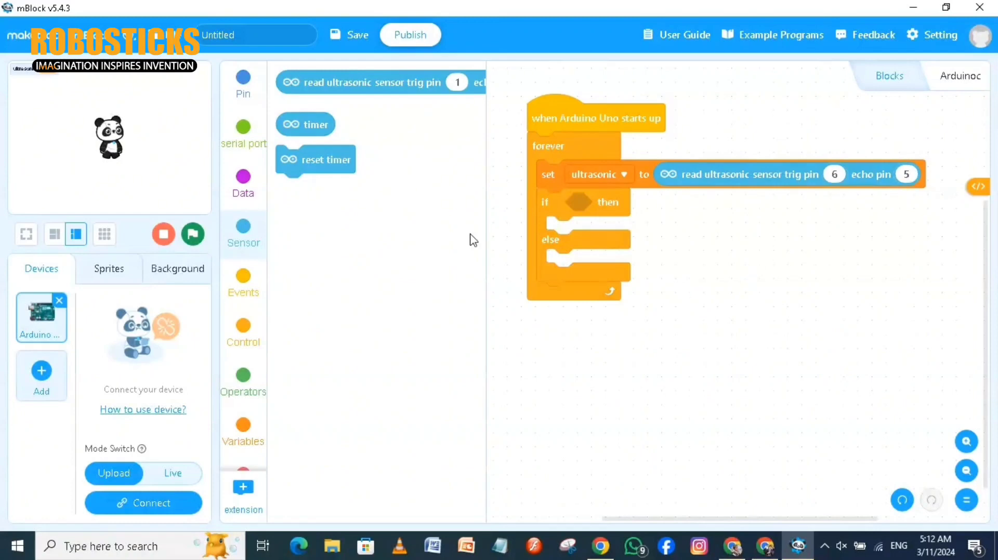
Insert a greater-than comparison with 50 as the condition of the if-then-else block.
click(242, 104)
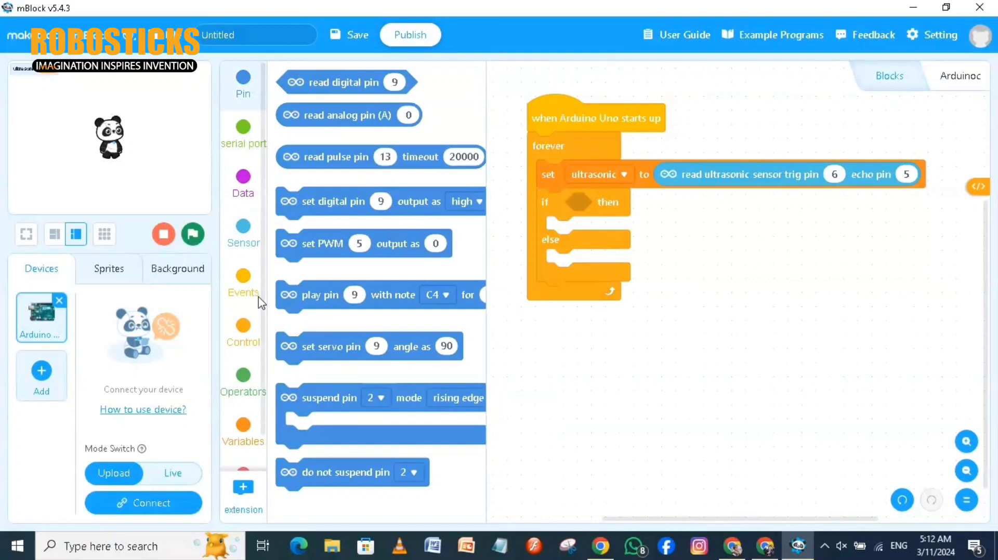
click(242, 382)
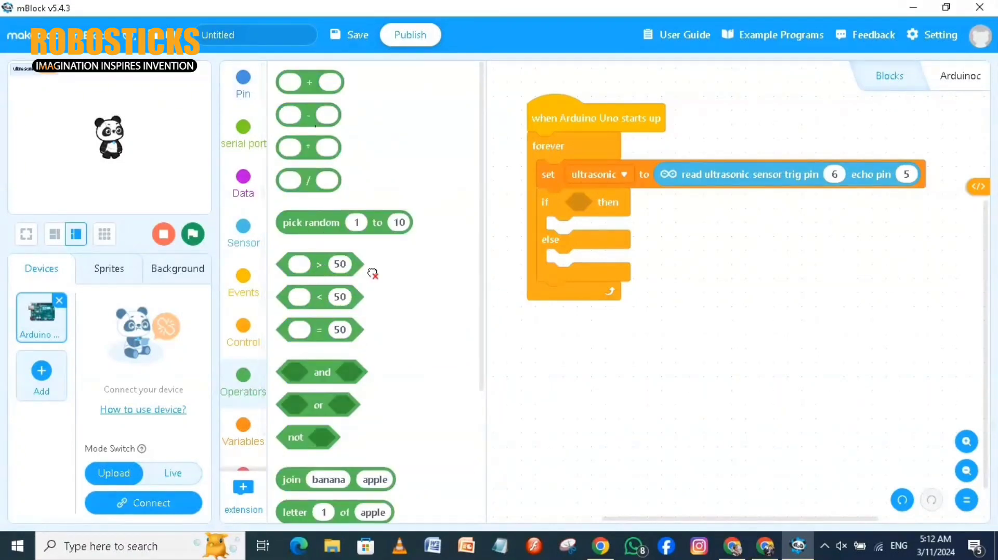
drag(322, 265, 616, 205)
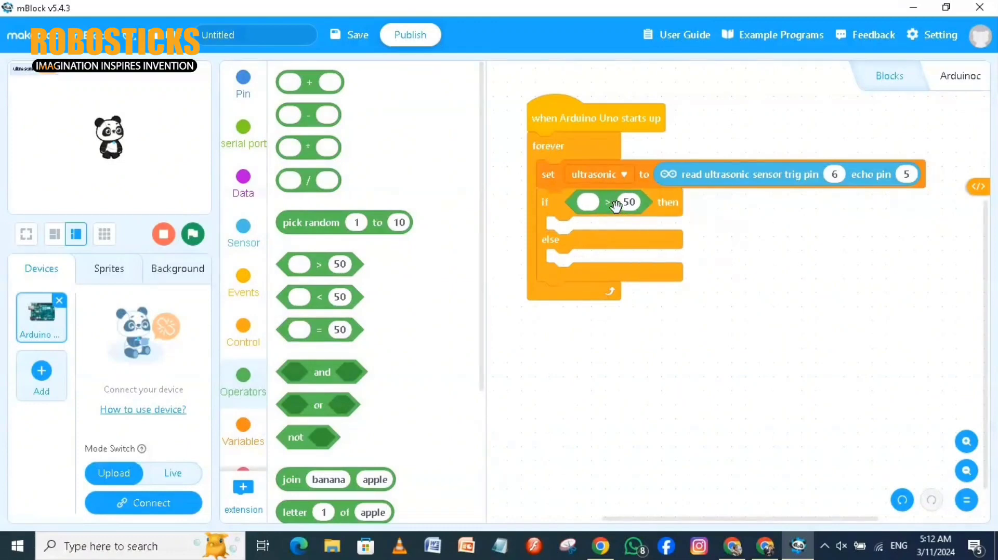